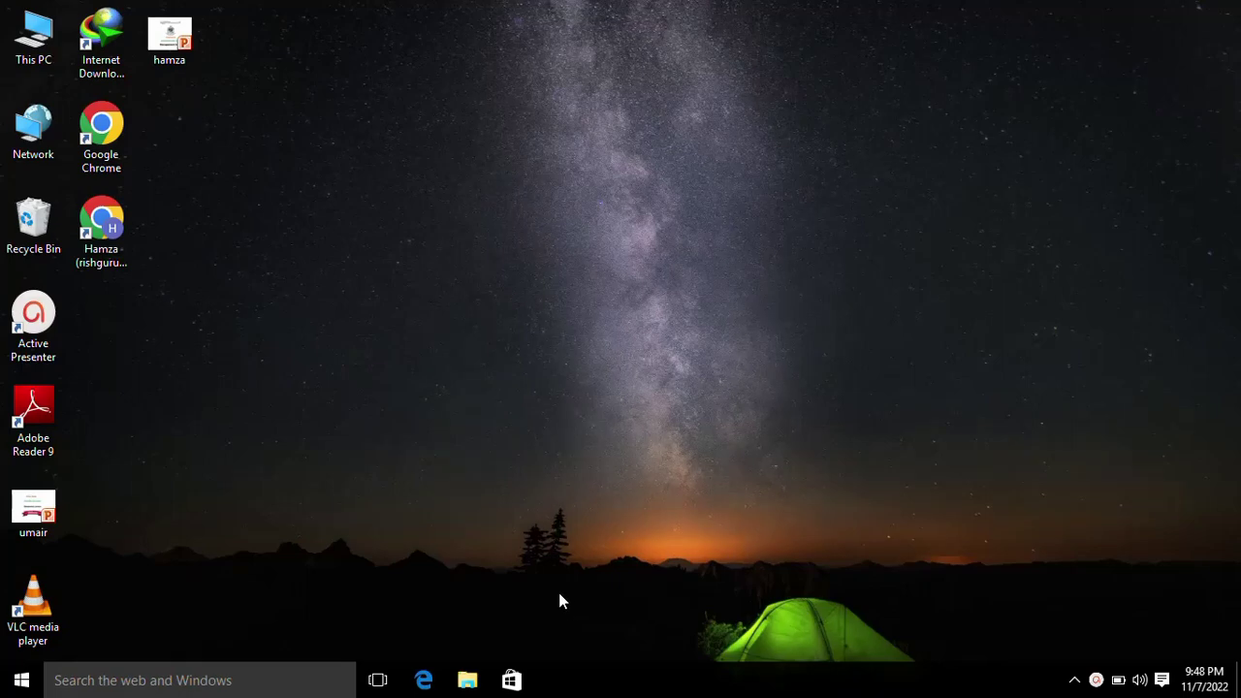
Step: Refresh the Windows desktop repeatedly from its right-click menu
{"action": "right_click", "coordinate": [522, 229]}
{"action": "left_click", "coordinate": [569, 268]}
{"action": "right_click", "coordinate": [571, 268]}
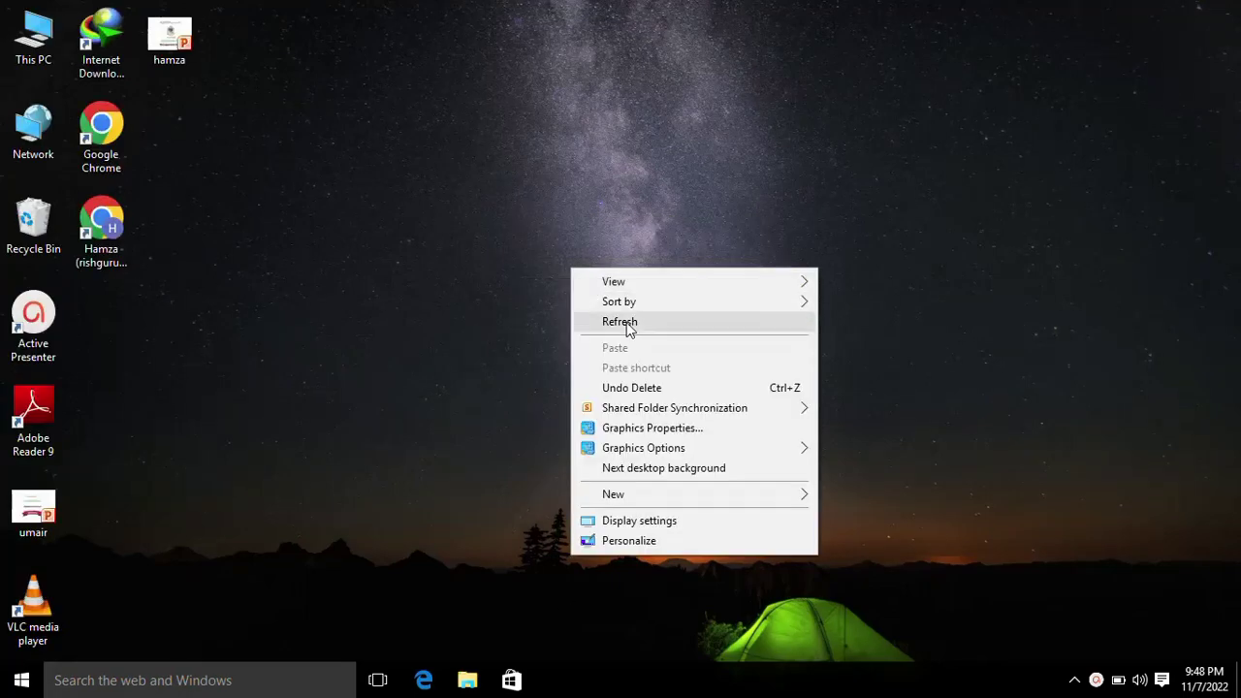
{"action": "left_click", "coordinate": [589, 323]}
{"action": "right_click", "coordinate": [358, 128]}
{"action": "left_click", "coordinate": [423, 178]}
{"action": "right_click", "coordinate": [423, 179]}
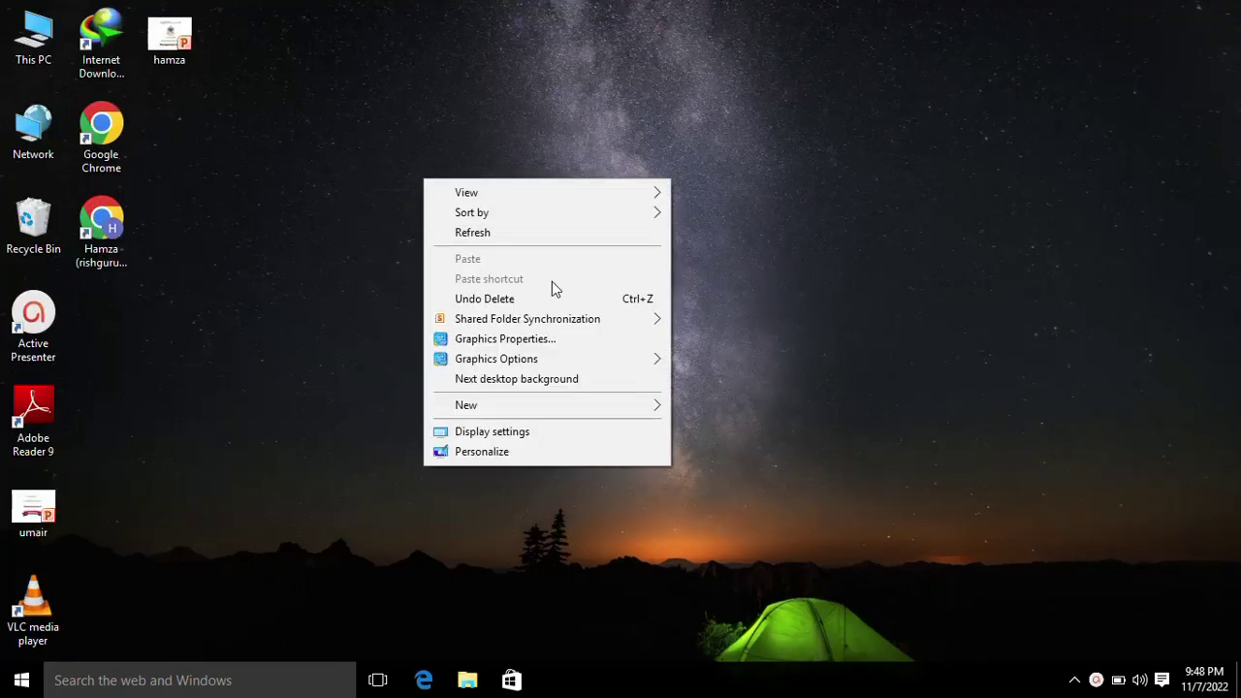
{"action": "left_click", "coordinate": [536, 236]}
{"action": "right_click", "coordinate": [535, 236]}
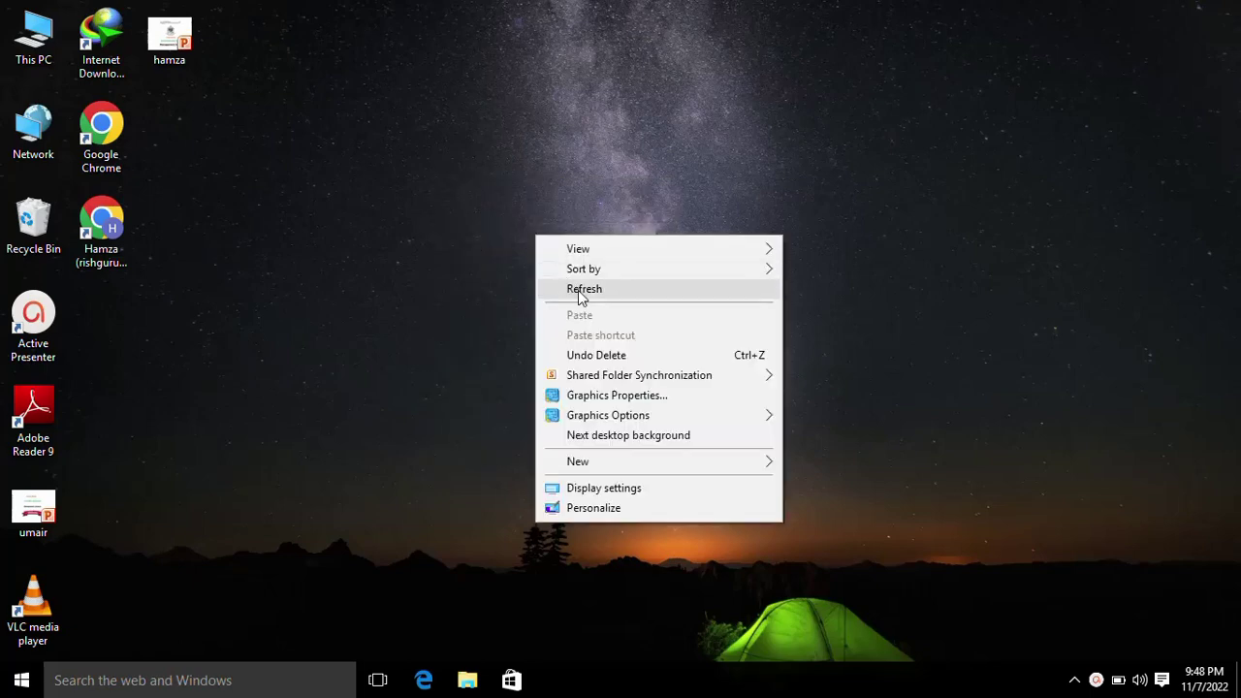
{"action": "left_click", "coordinate": [578, 290]}
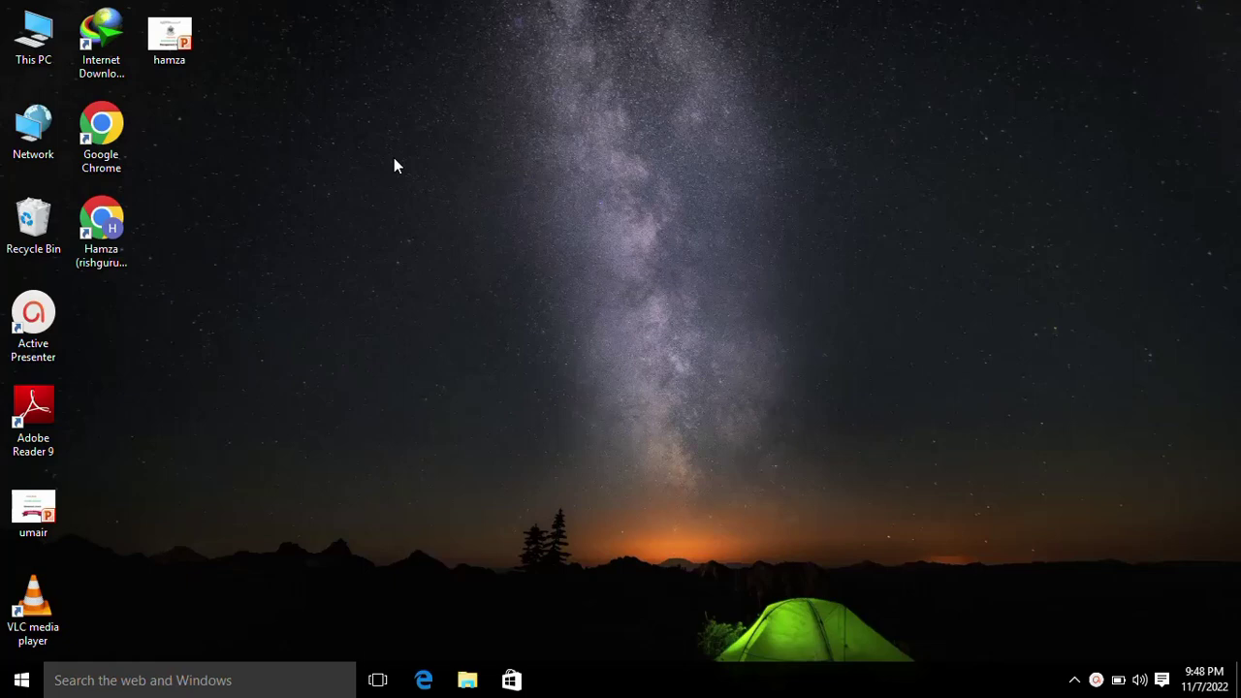
{"action": "right_click", "coordinate": [423, 163]}
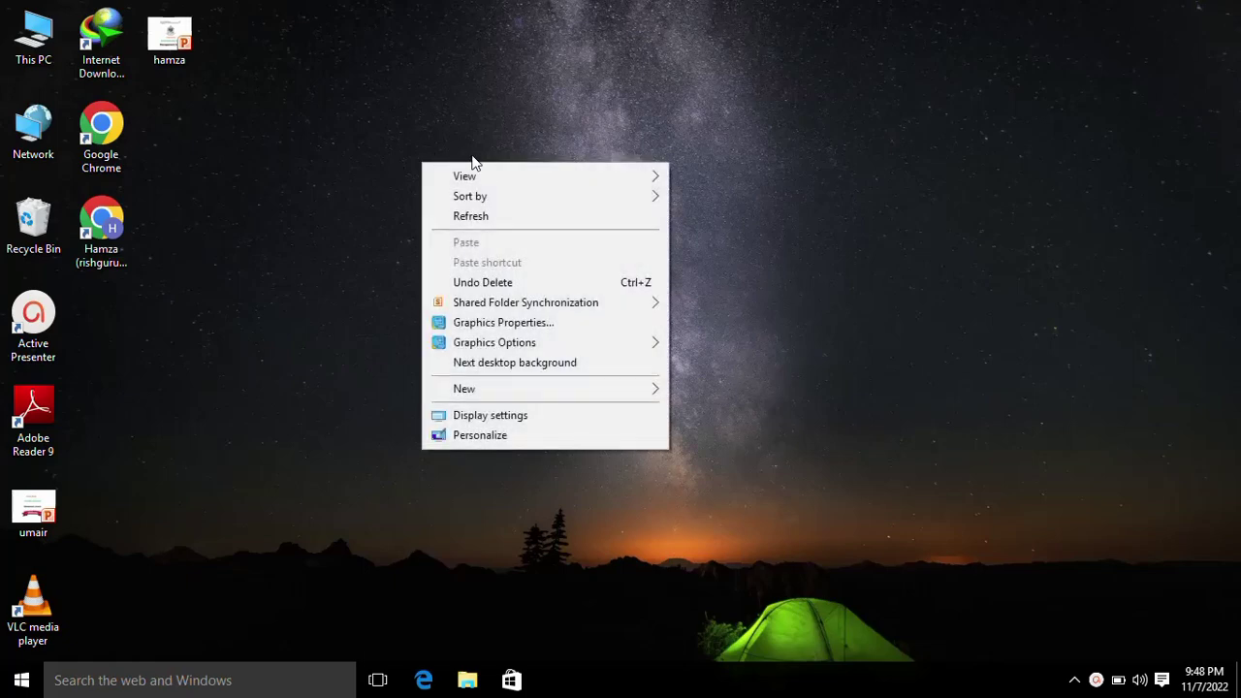
{"action": "left_click", "coordinate": [509, 213]}
{"action": "right_click", "coordinate": [380, 34]}
{"action": "left_click", "coordinate": [413, 86]}
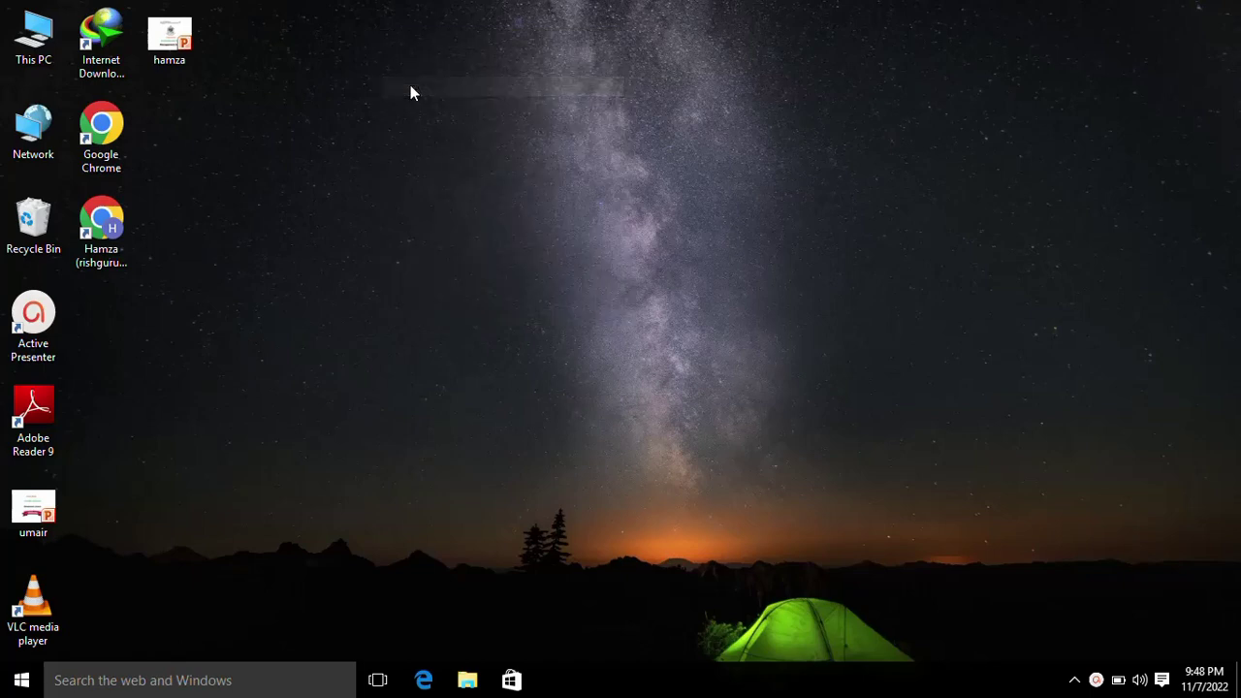
{"action": "right_click", "coordinate": [416, 91]}
{"action": "left_click", "coordinate": [499, 144]}
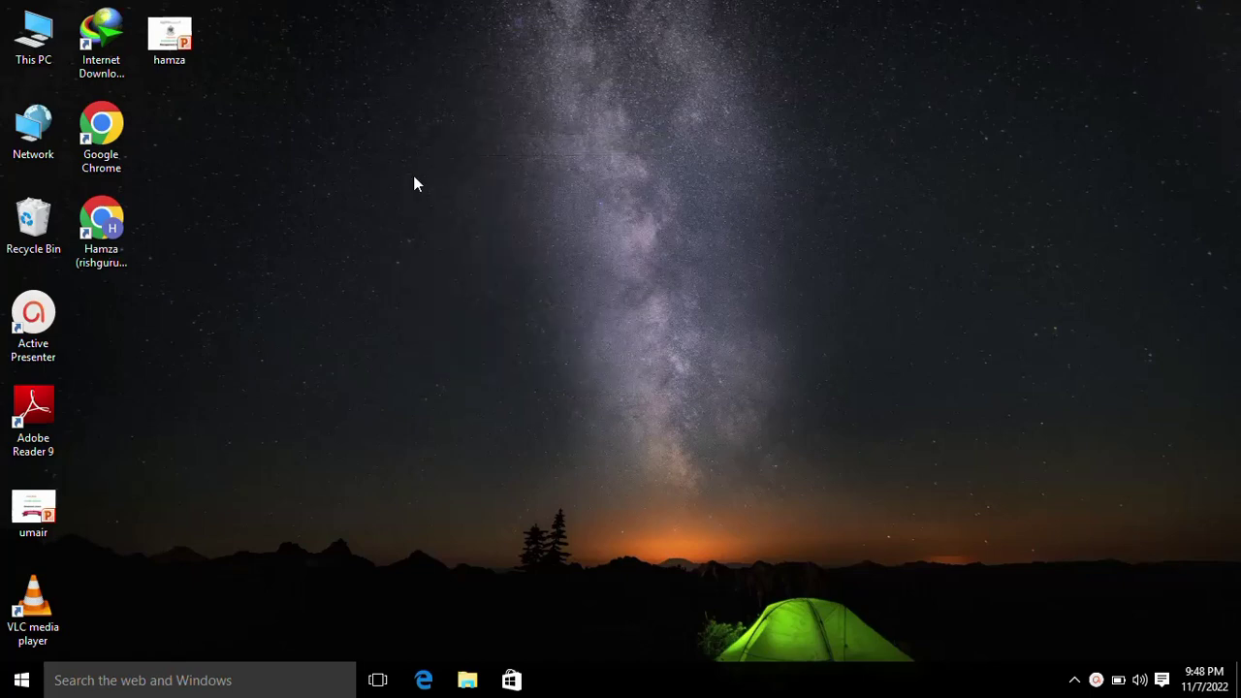
{"action": "right_click", "coordinate": [257, 20]}
{"action": "left_click", "coordinate": [304, 77]}
{"action": "right_click", "coordinate": [263, 19]}
{"action": "left_click", "coordinate": [319, 72]}
{"action": "right_click", "coordinate": [313, 67]}
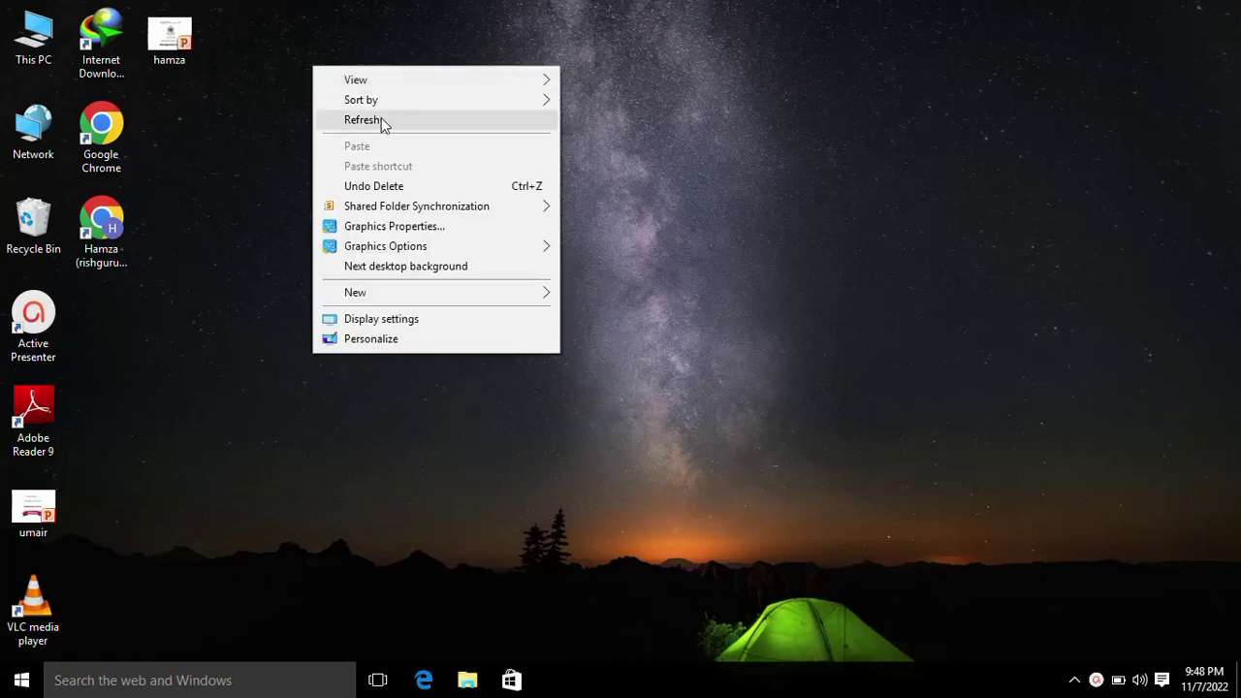
{"action": "left_click", "coordinate": [382, 120]}
{"action": "right_click", "coordinate": [238, 27]}
{"action": "left_click", "coordinate": [269, 77]}
{"action": "right_click", "coordinate": [267, 70]}
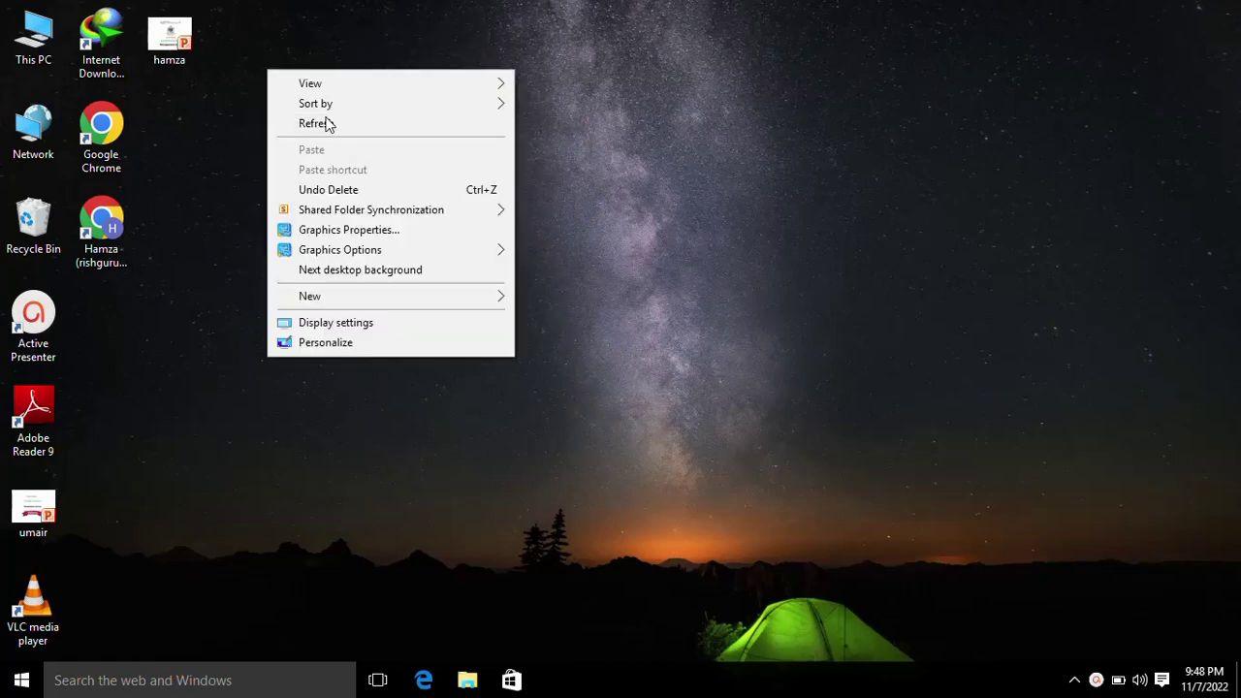
{"action": "left_click", "coordinate": [336, 124]}
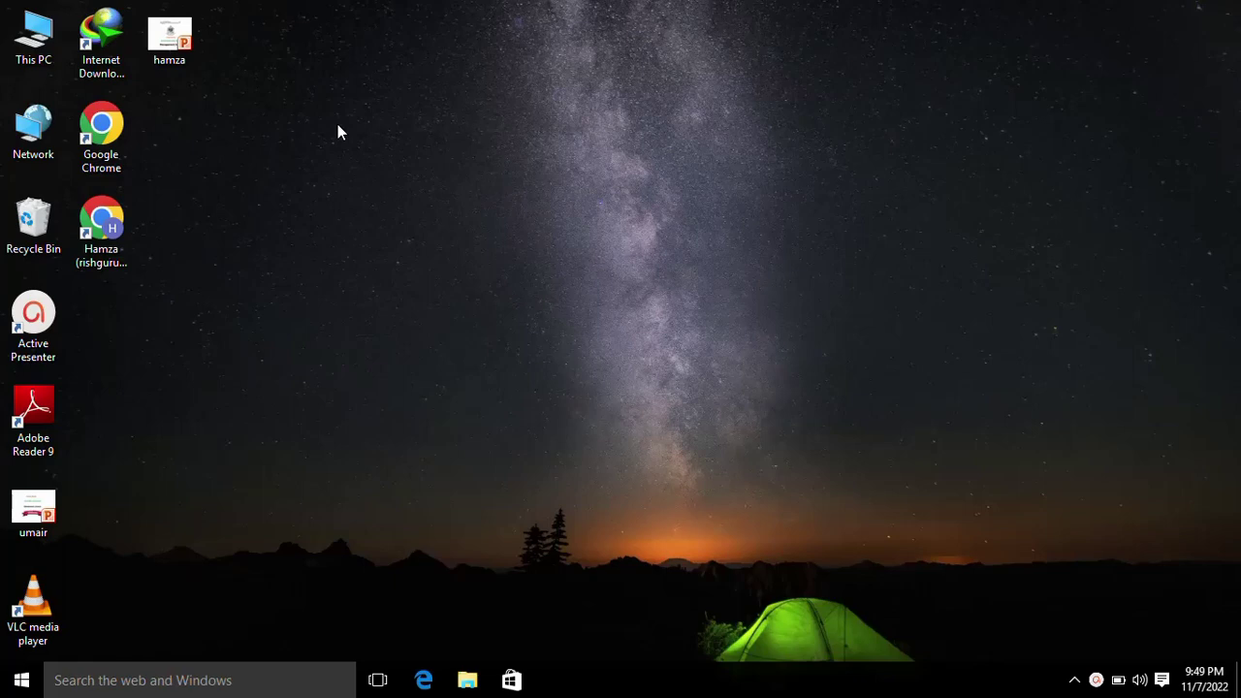
Step: Advance the wallpaper from the starry-night tent to the beach scene with rock arches, then refresh
{"action": "right_click", "coordinate": [338, 132]}
{"action": "left_click", "coordinate": [480, 327]}
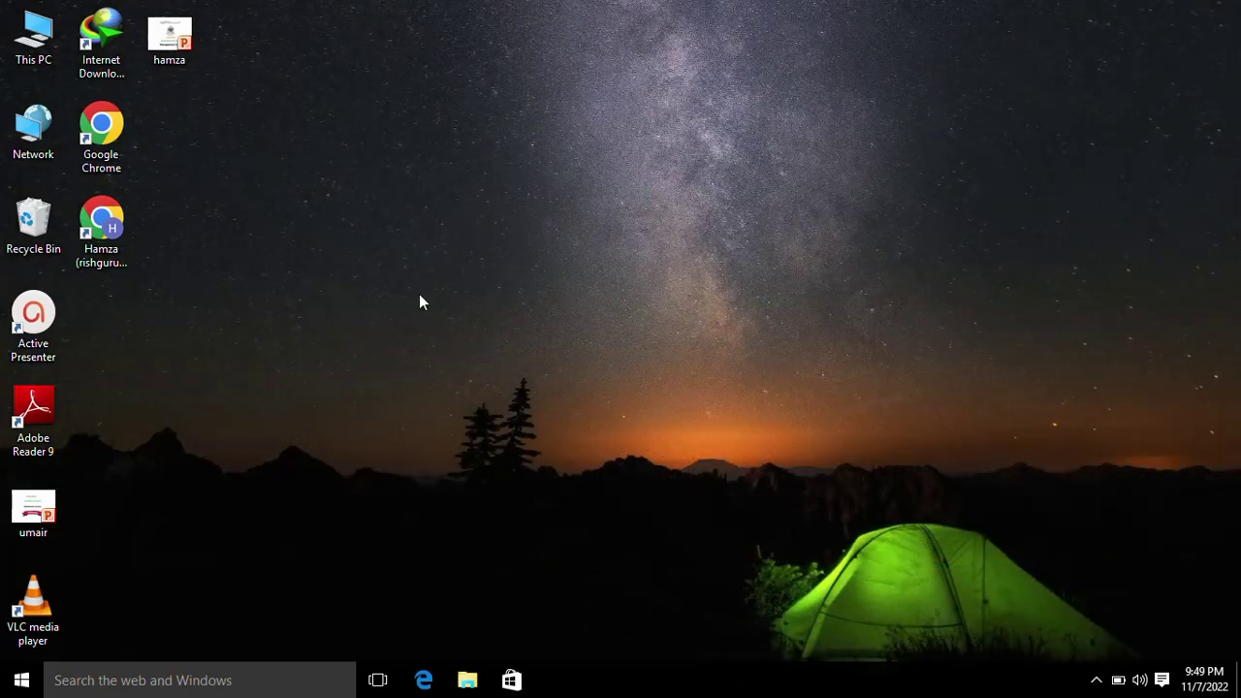
{"action": "right_click", "coordinate": [419, 296]}
{"action": "left_click", "coordinate": [570, 496]}
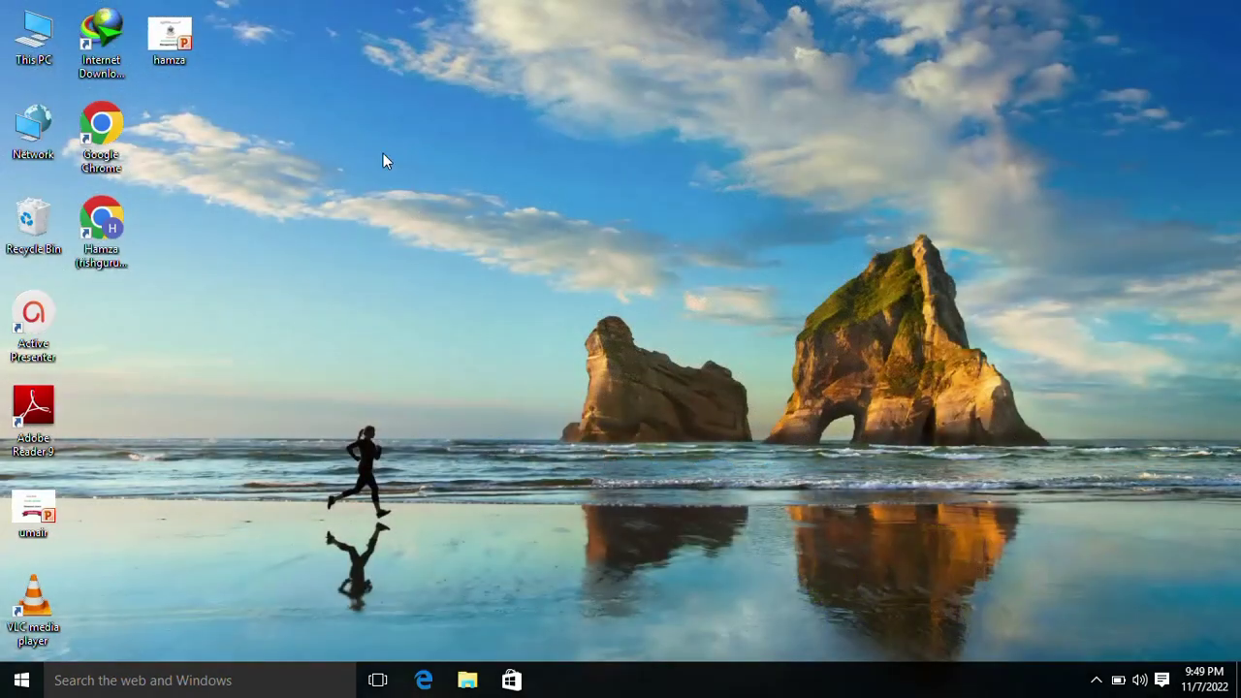
{"action": "right_click", "coordinate": [353, 114]}
{"action": "left_click", "coordinate": [414, 166]}
Step: Launch Chrome under a user profile and search Google for 'canva'
{"action": "double_click", "coordinate": [118, 141]}
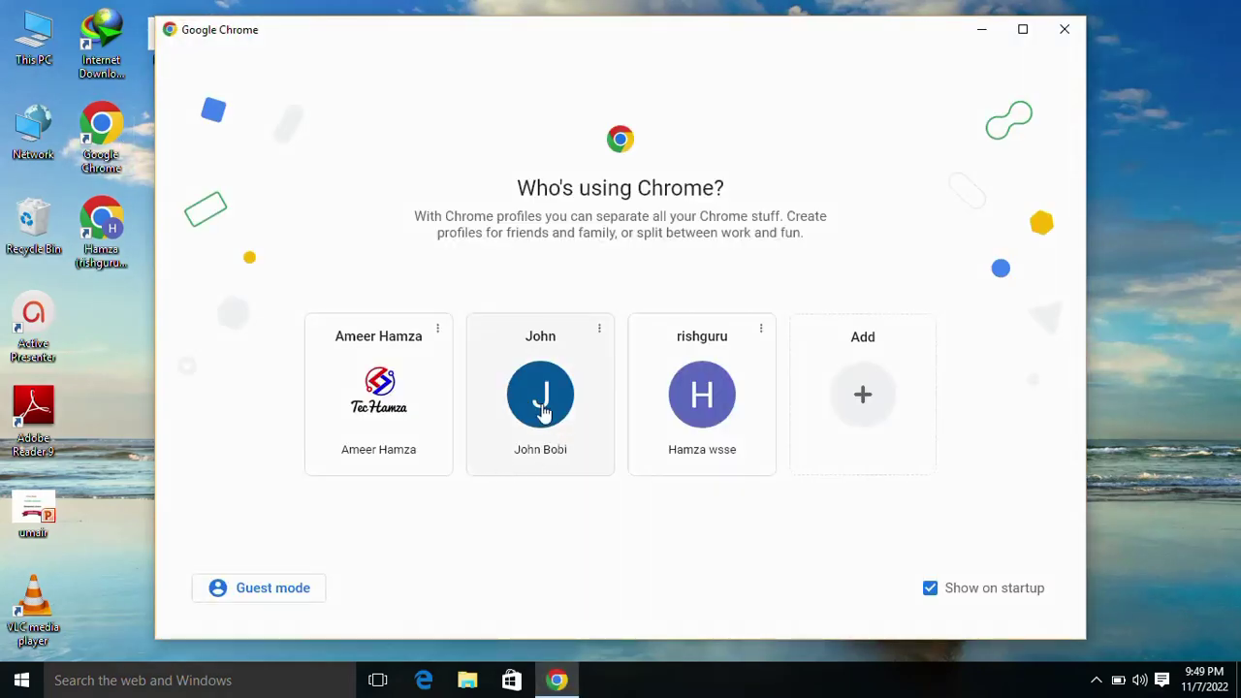
{"action": "left_click", "coordinate": [543, 412]}
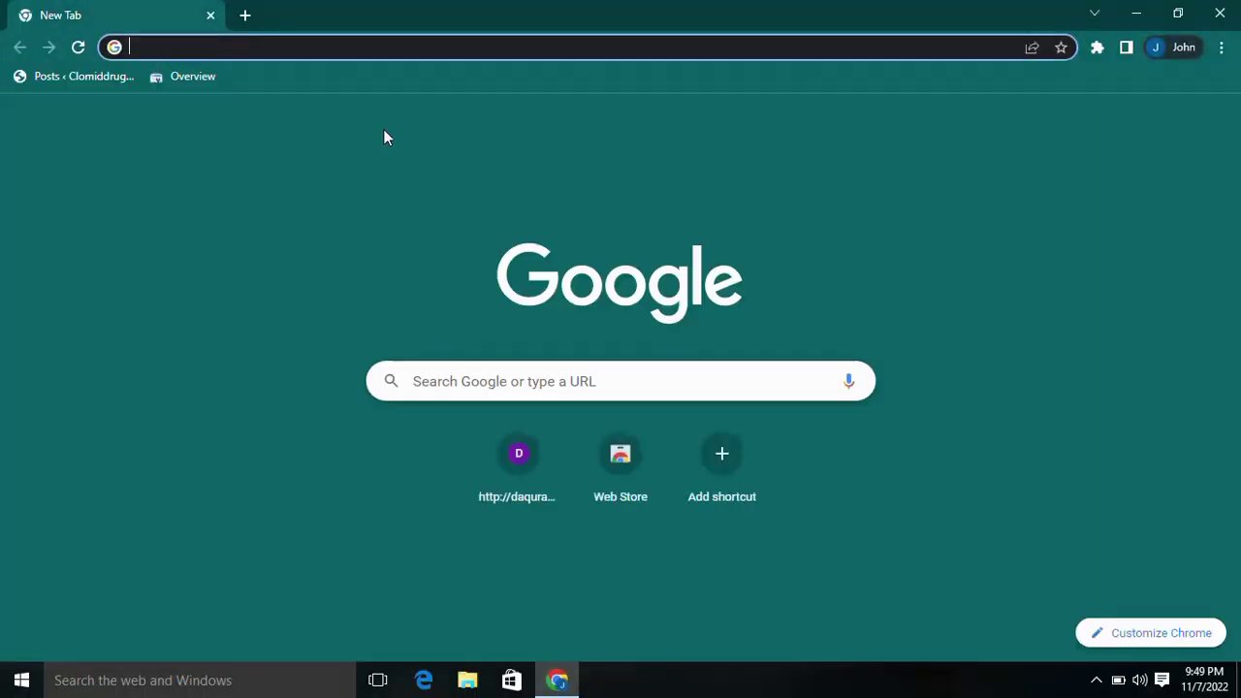
{"action": "type", "text": "ca"}
{"action": "key", "text": "BackSpace"}
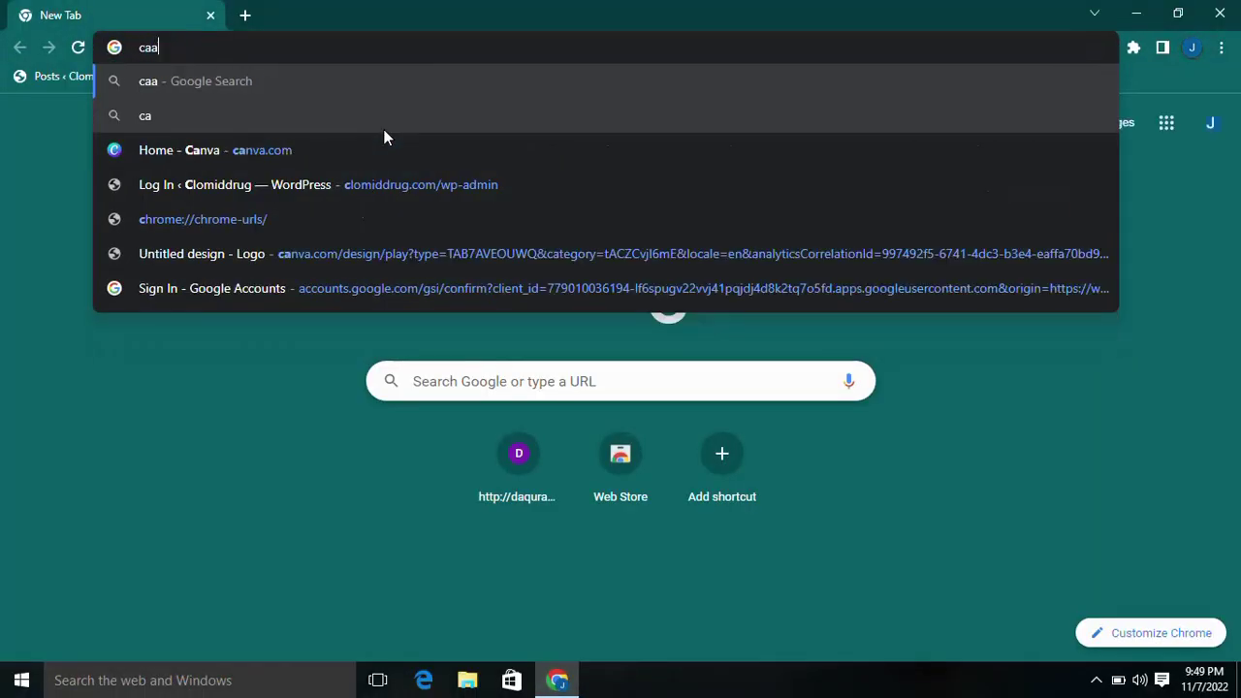
{"action": "type", "text": "nva"}
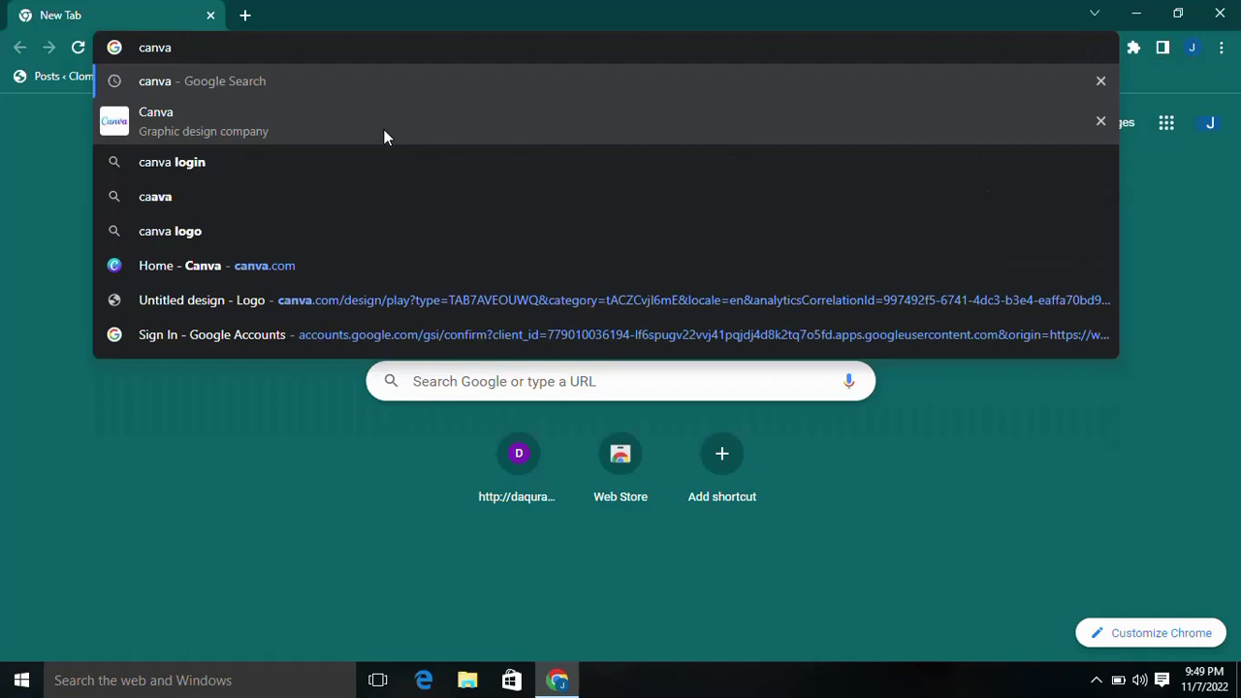
{"action": "key", "text": "Return"}
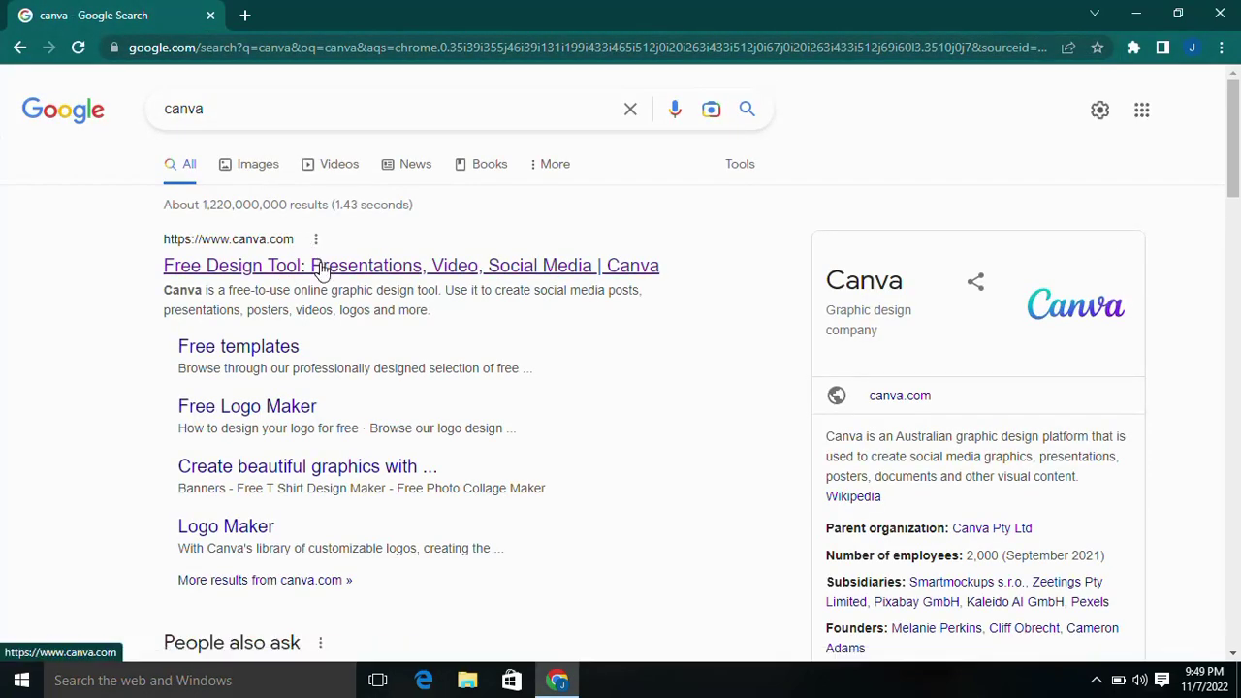
Step: Open canva.com from the results, adding a spare blank tab beside it
{"action": "left_click", "coordinate": [322, 268]}
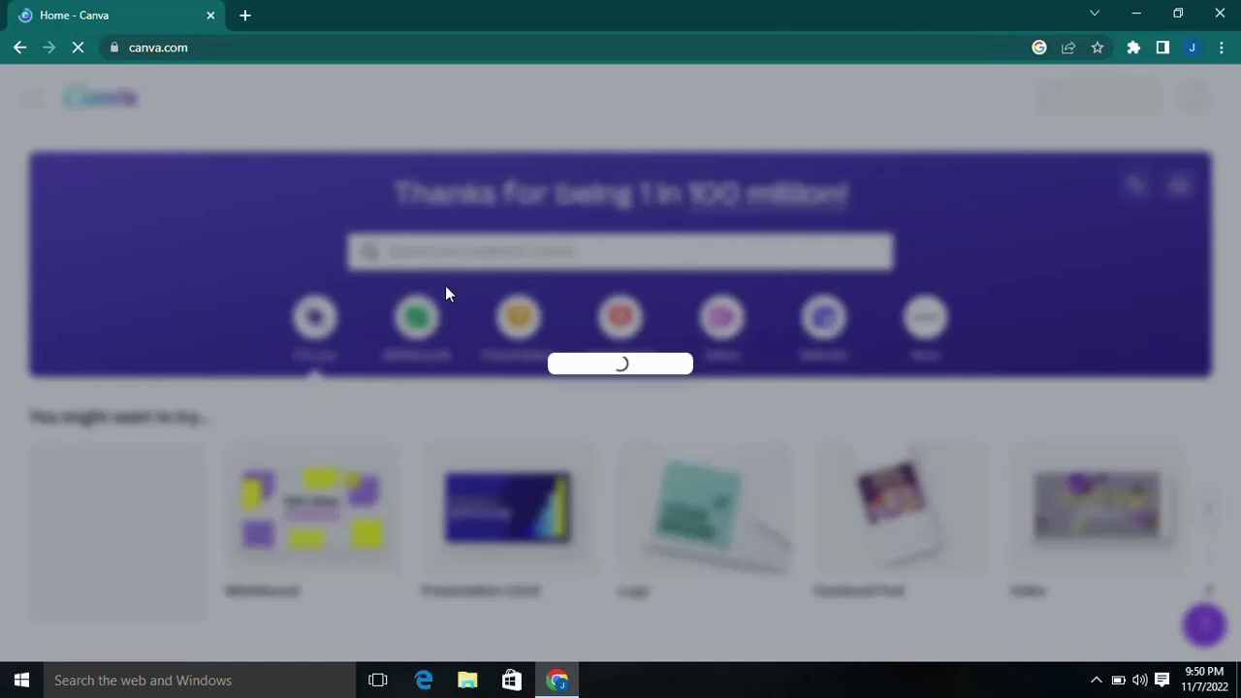
{"action": "left_click", "coordinate": [243, 22]}
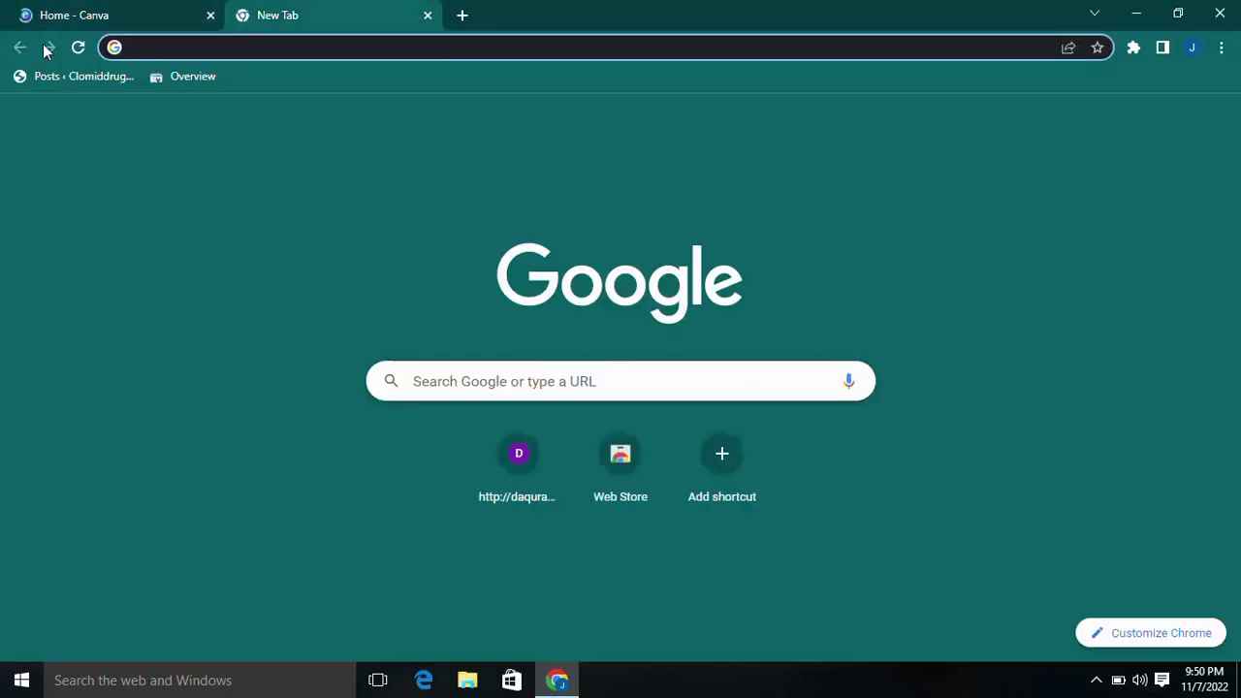
{"action": "left_click", "coordinate": [123, 13]}
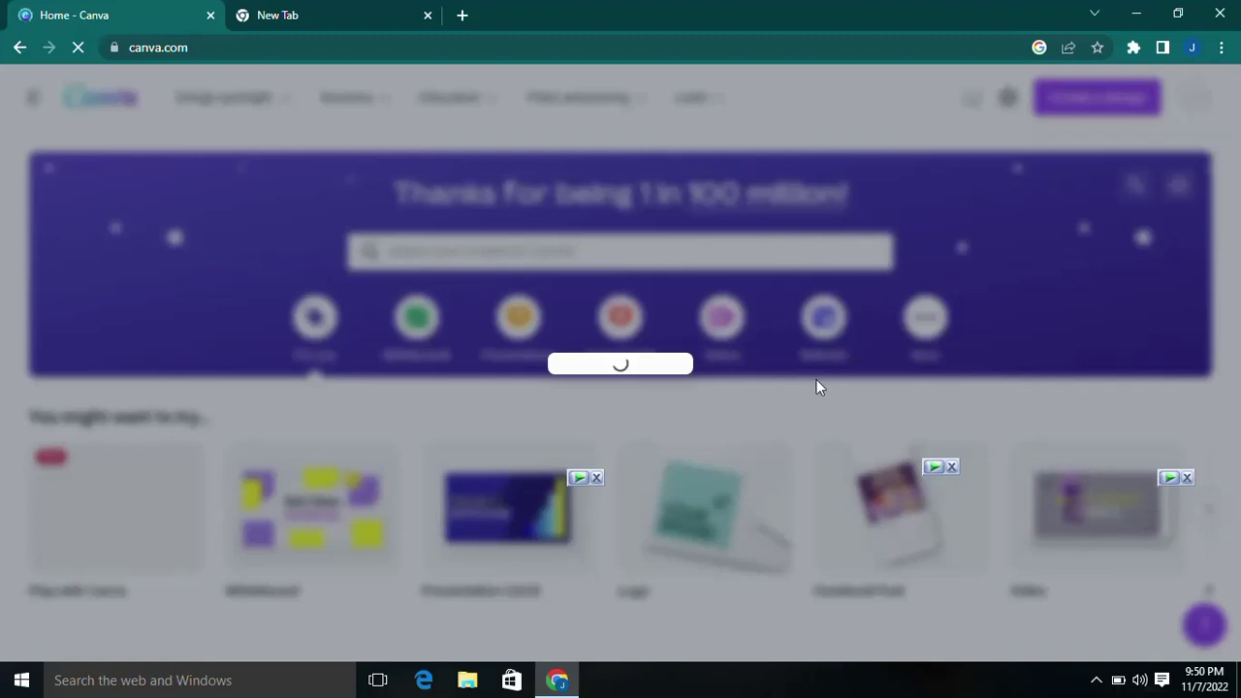
Step: Dismiss the hidden-icons pop-up and the play overlay badges on the Canva thumbnails
{"action": "left_click", "coordinate": [1096, 684]}
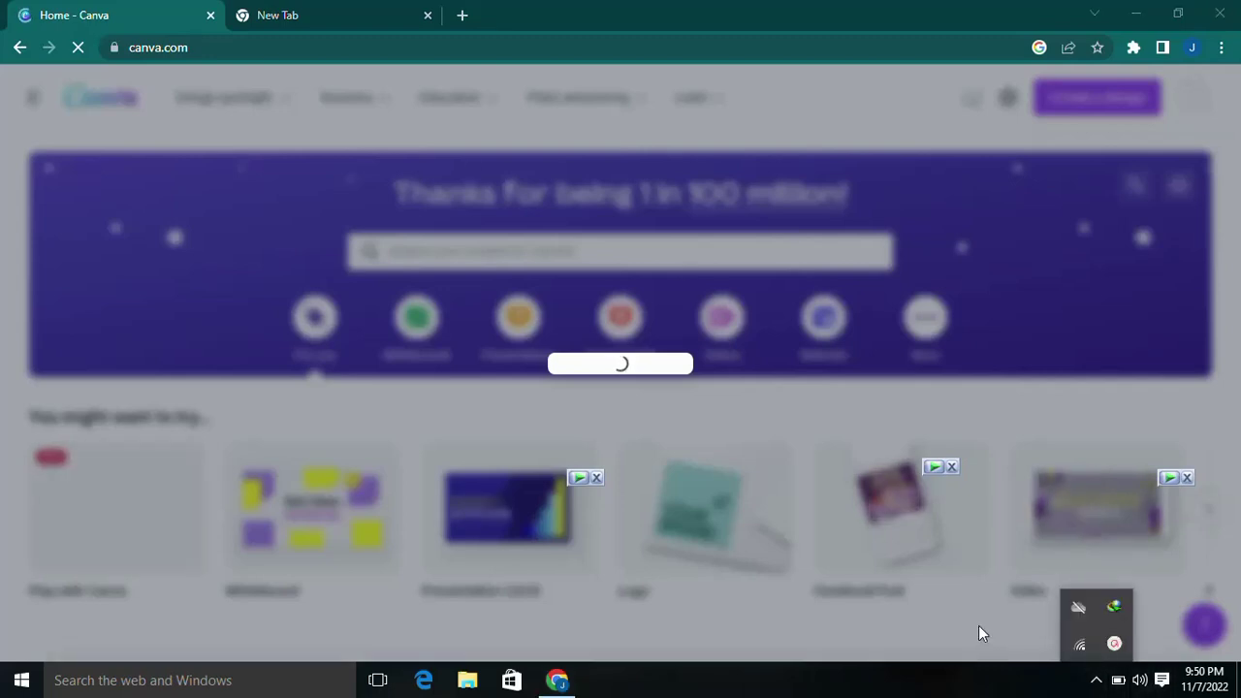
{"action": "left_click", "coordinate": [546, 196]}
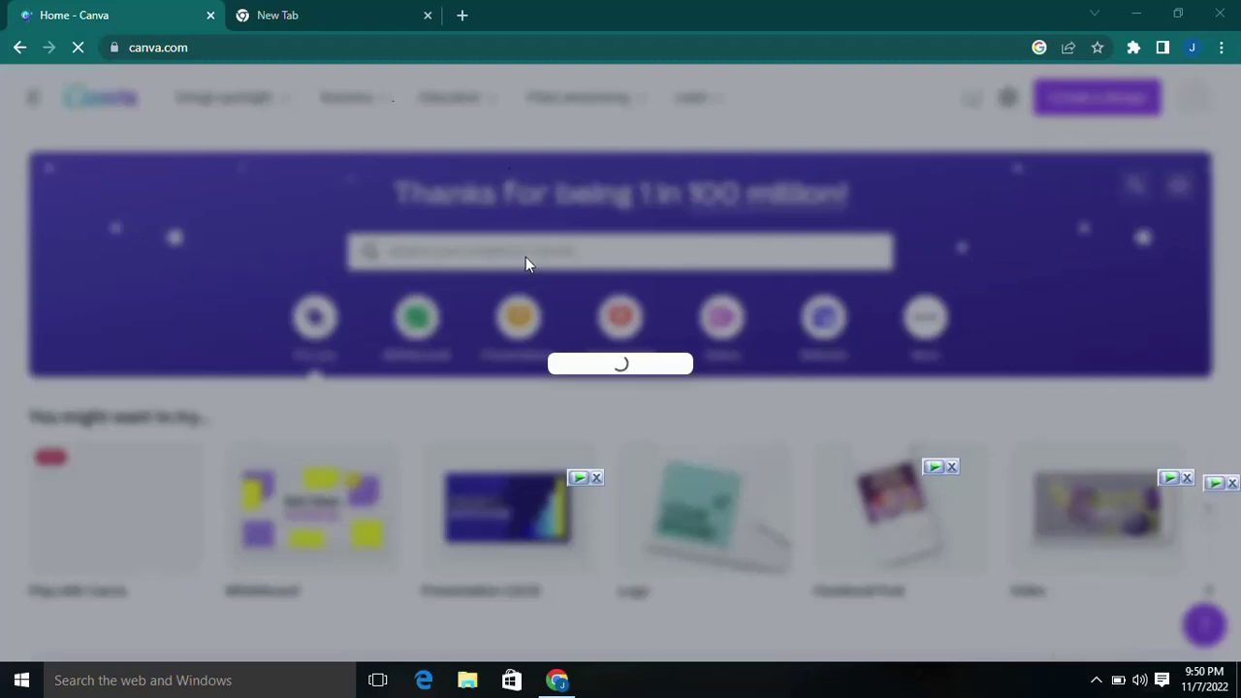
{"action": "left_click", "coordinate": [595, 478]}
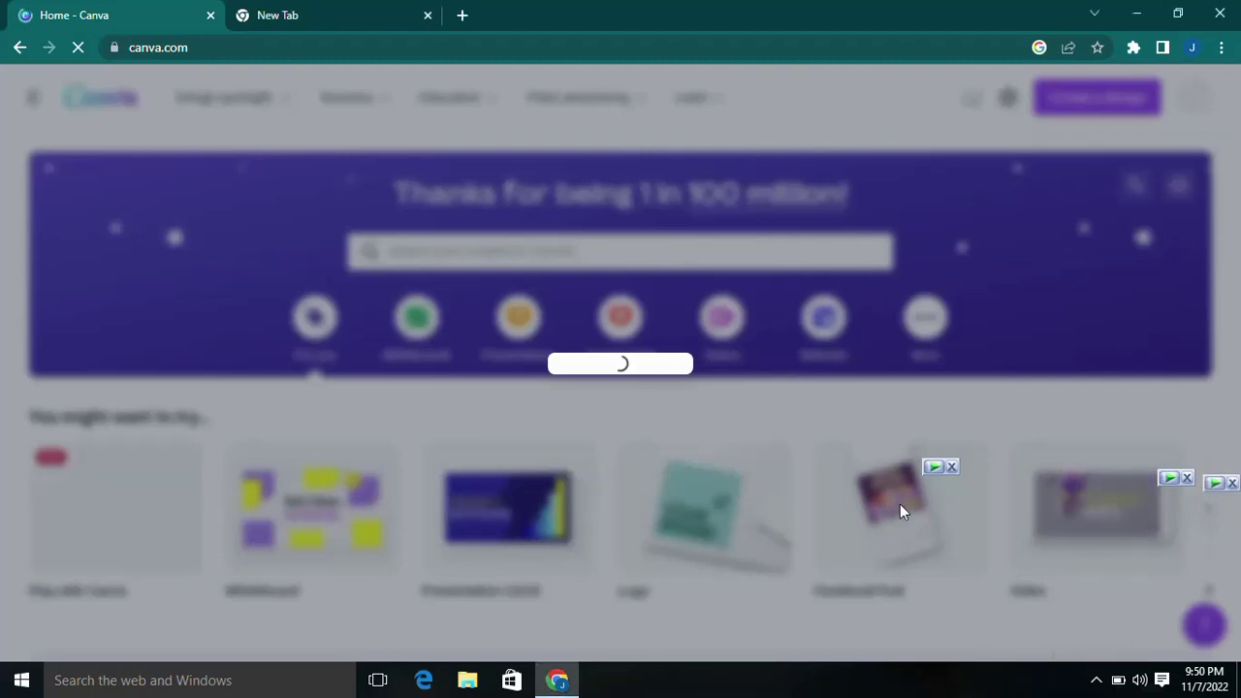
{"action": "left_click", "coordinate": [951, 468]}
{"action": "left_click", "coordinate": [1187, 478]}
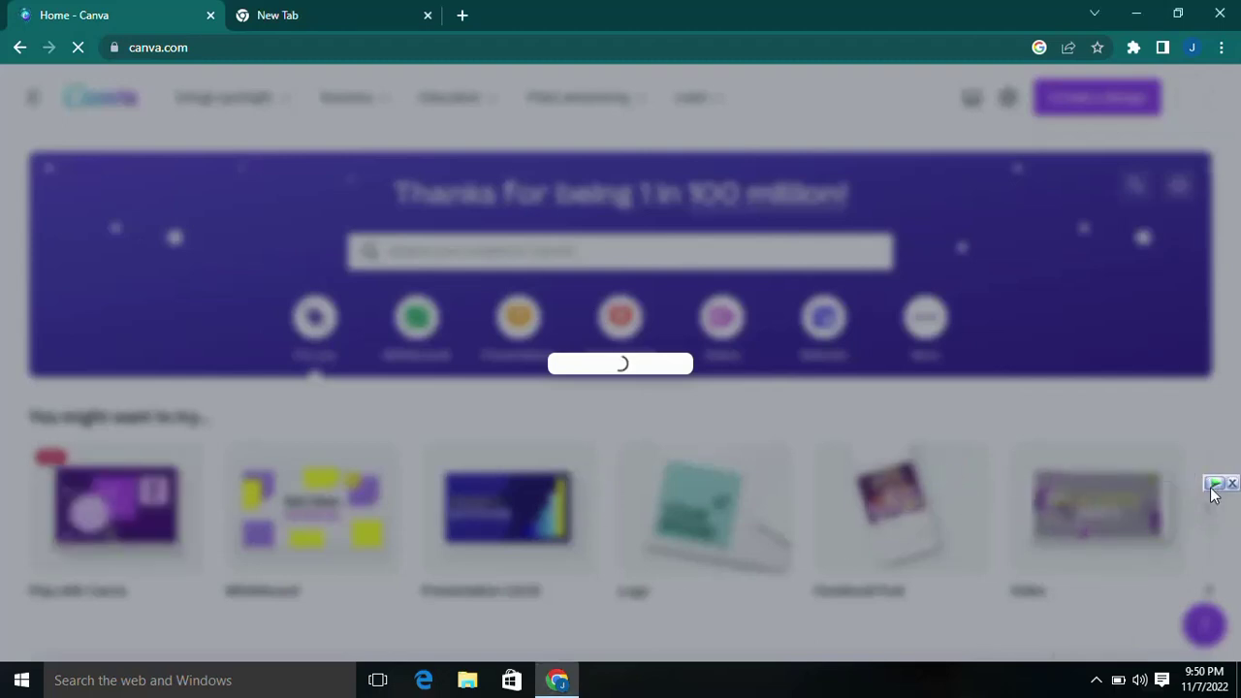
{"action": "left_click", "coordinate": [1231, 486]}
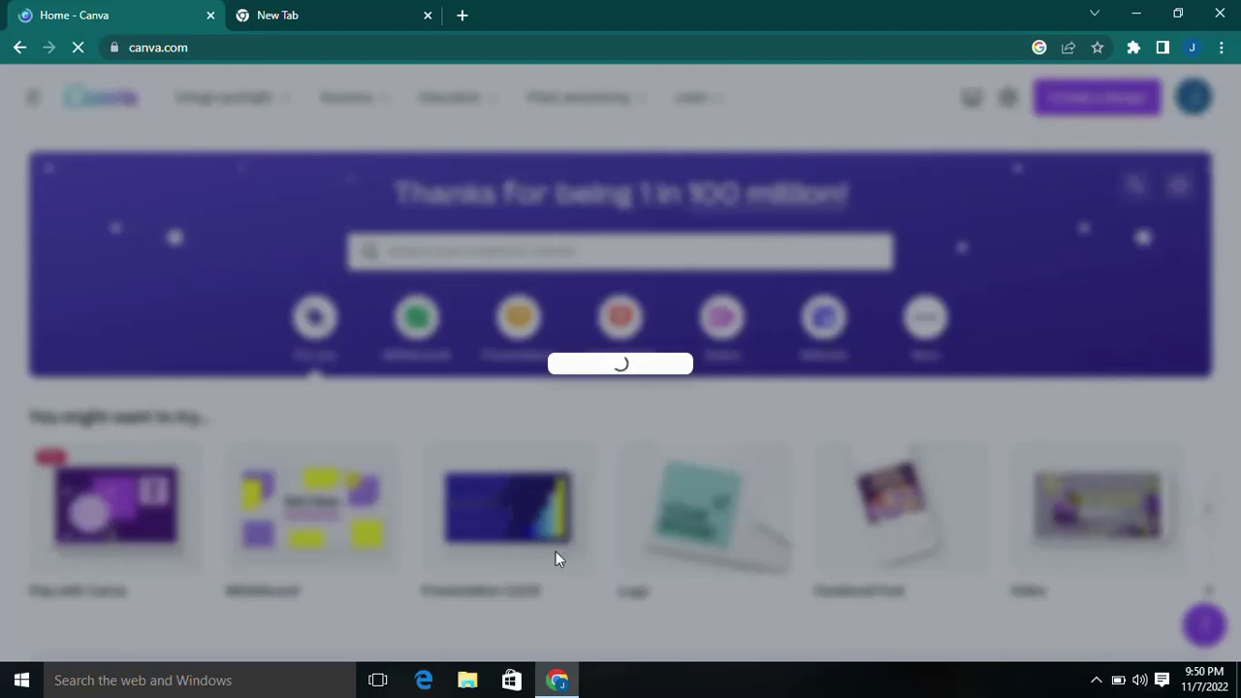
{"action": "left_click", "coordinate": [1095, 680]}
{"action": "left_click", "coordinate": [1114, 643]}
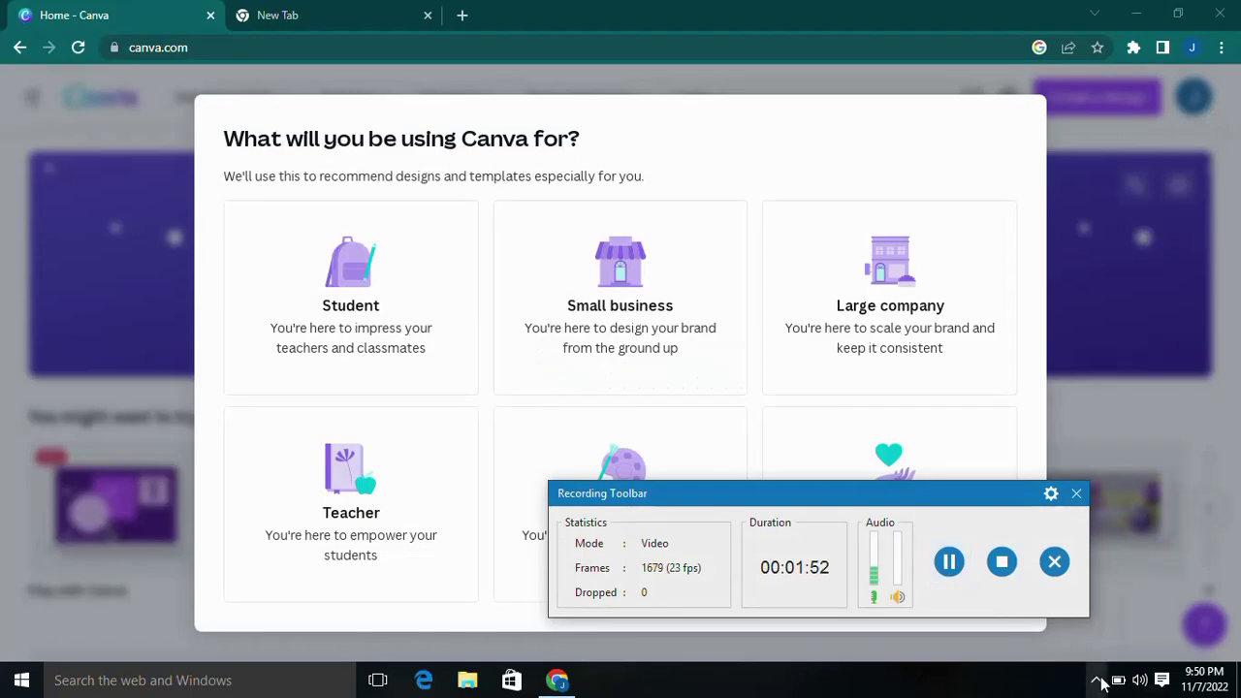
Step: Choose Small business as Canva's use and answer Maybe Later to both team prompts
{"action": "left_click", "coordinate": [1114, 646]}
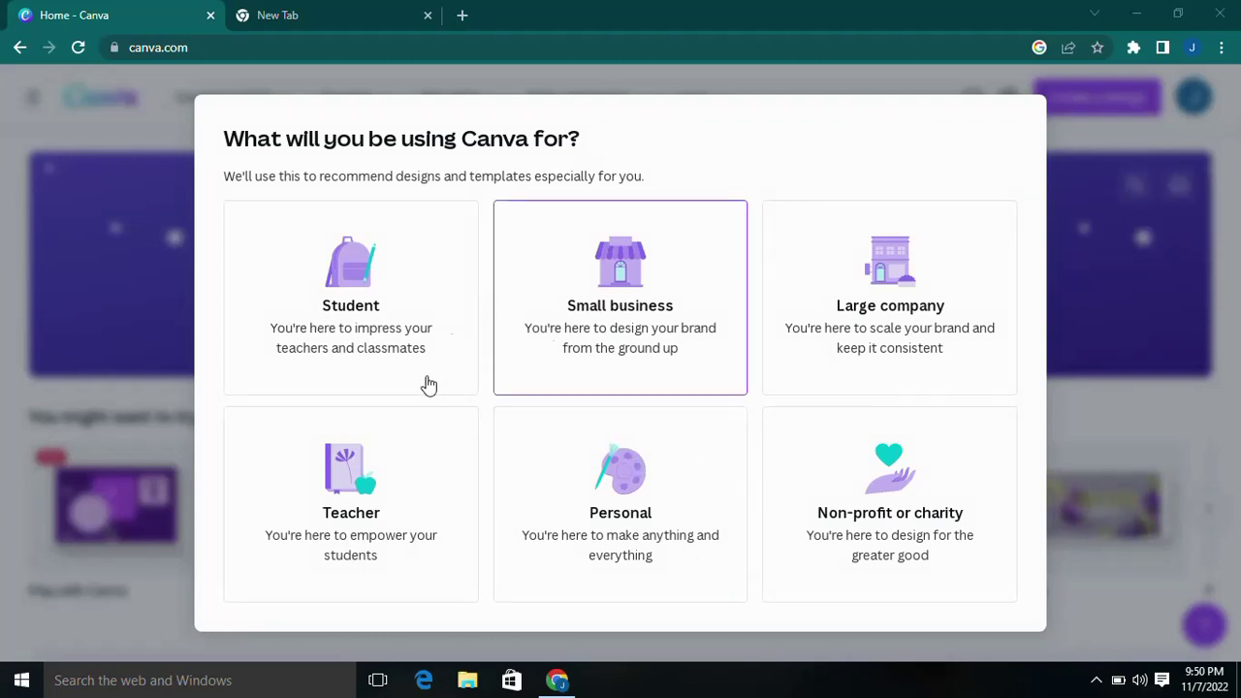
{"action": "left_click", "coordinate": [595, 278]}
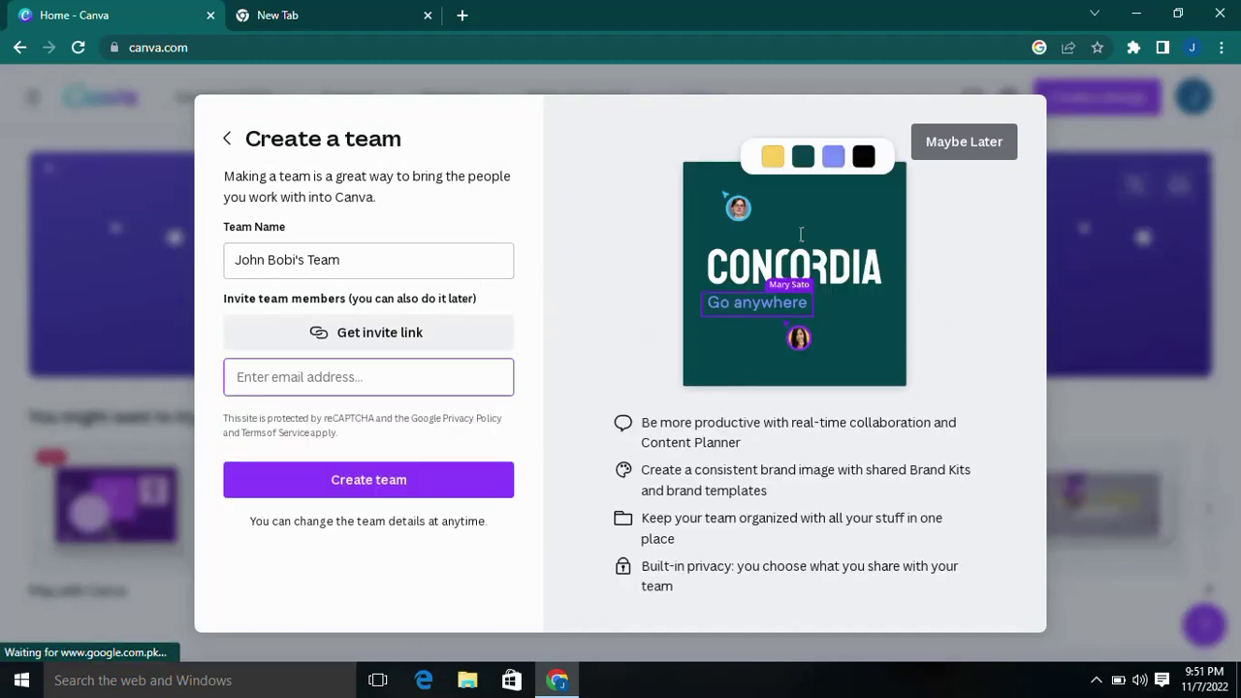
{"action": "left_click", "coordinate": [941, 144]}
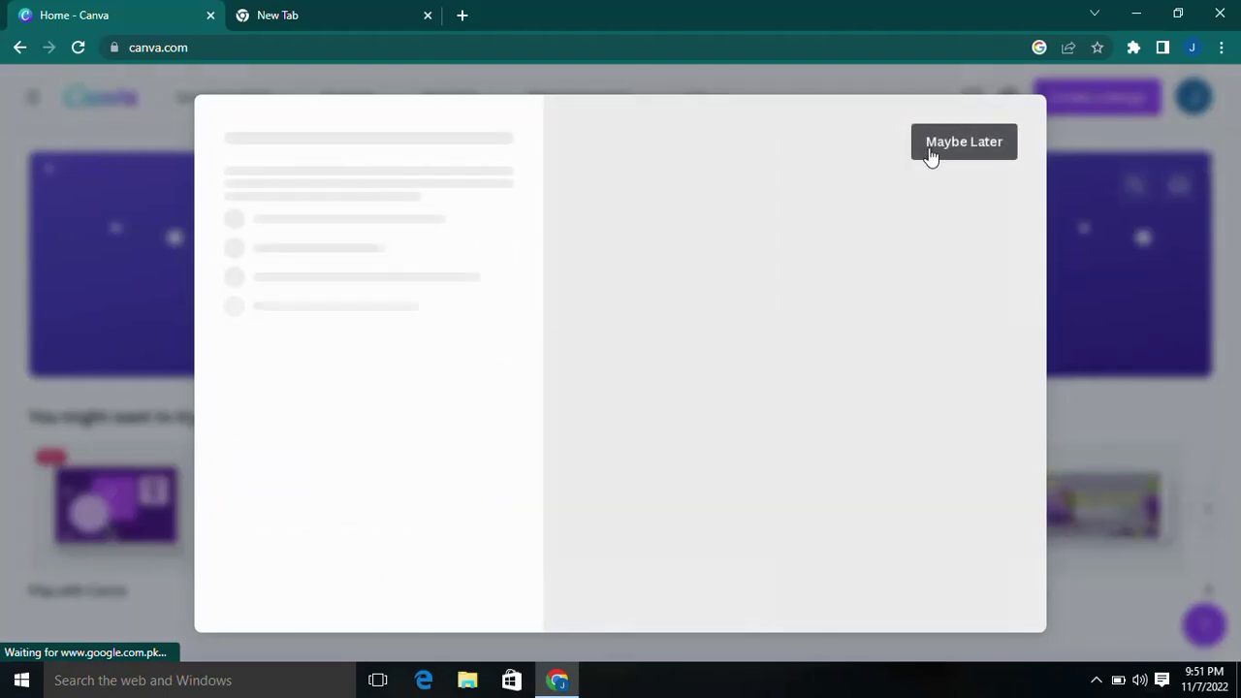
{"action": "left_click", "coordinate": [927, 153]}
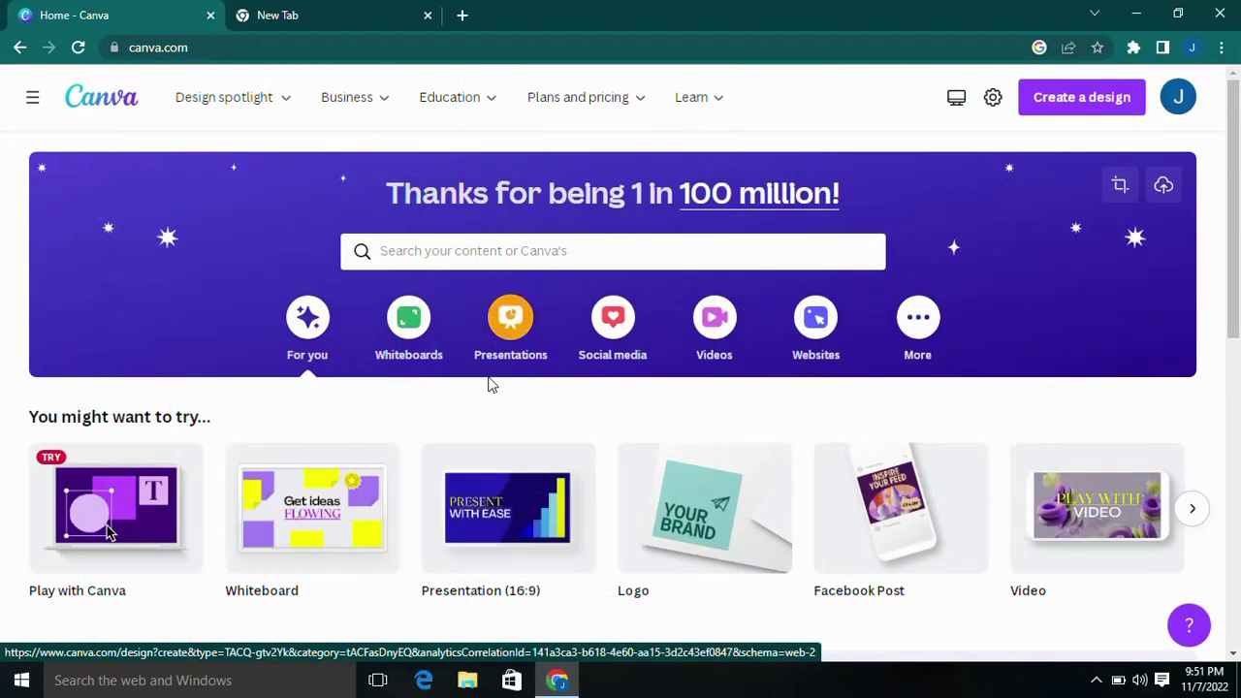
{"action": "scroll", "coordinate": [492, 385], "scroll_direction": "down", "scroll_amount": 1}
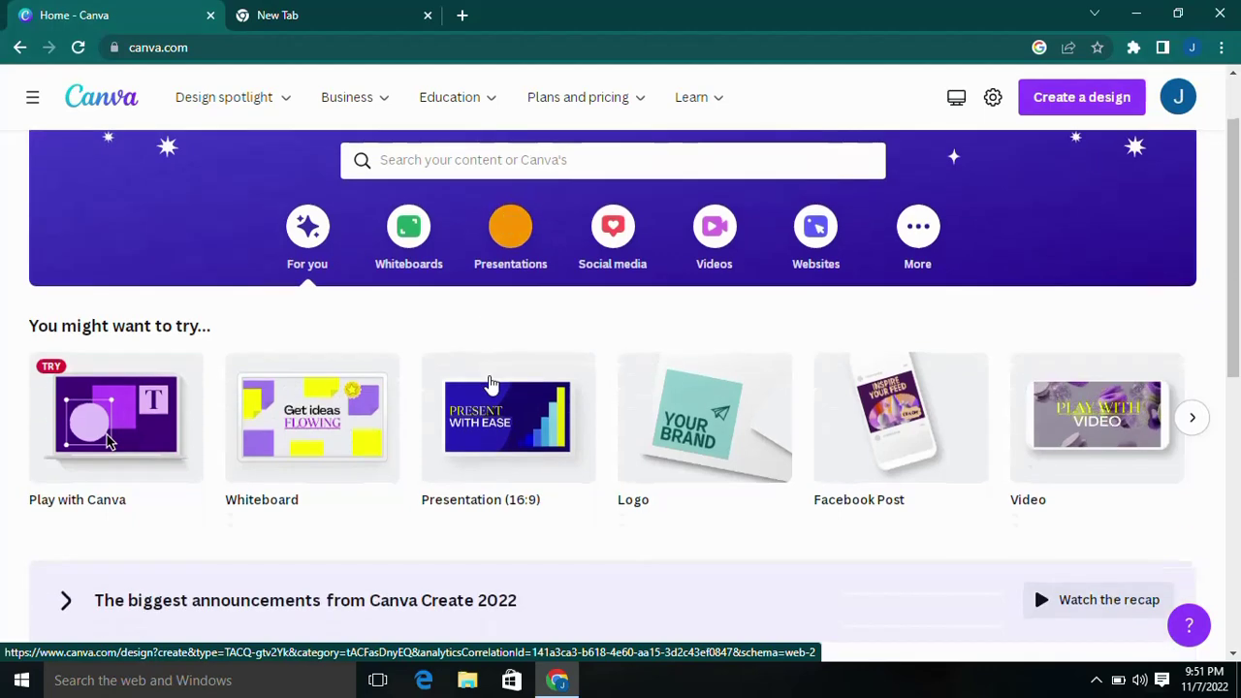
{"action": "scroll", "coordinate": [492, 385], "scroll_direction": "down", "scroll_amount": 1}
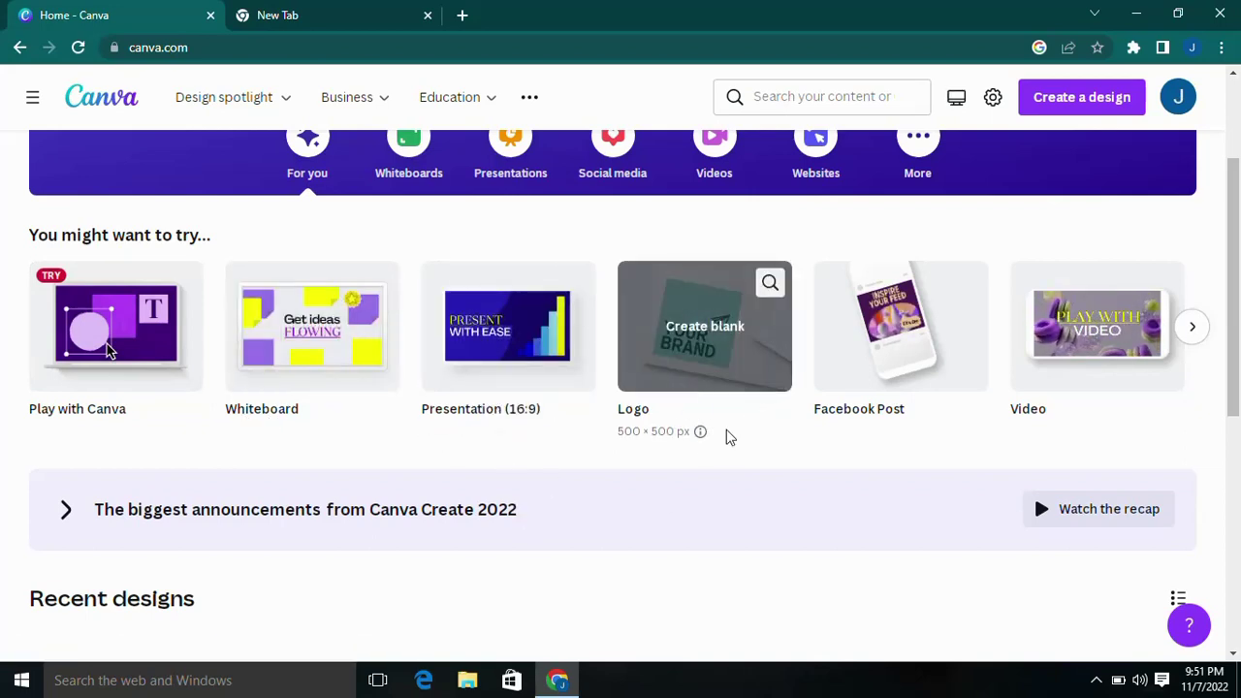
{"action": "mouse_move", "coordinate": [901, 326]}
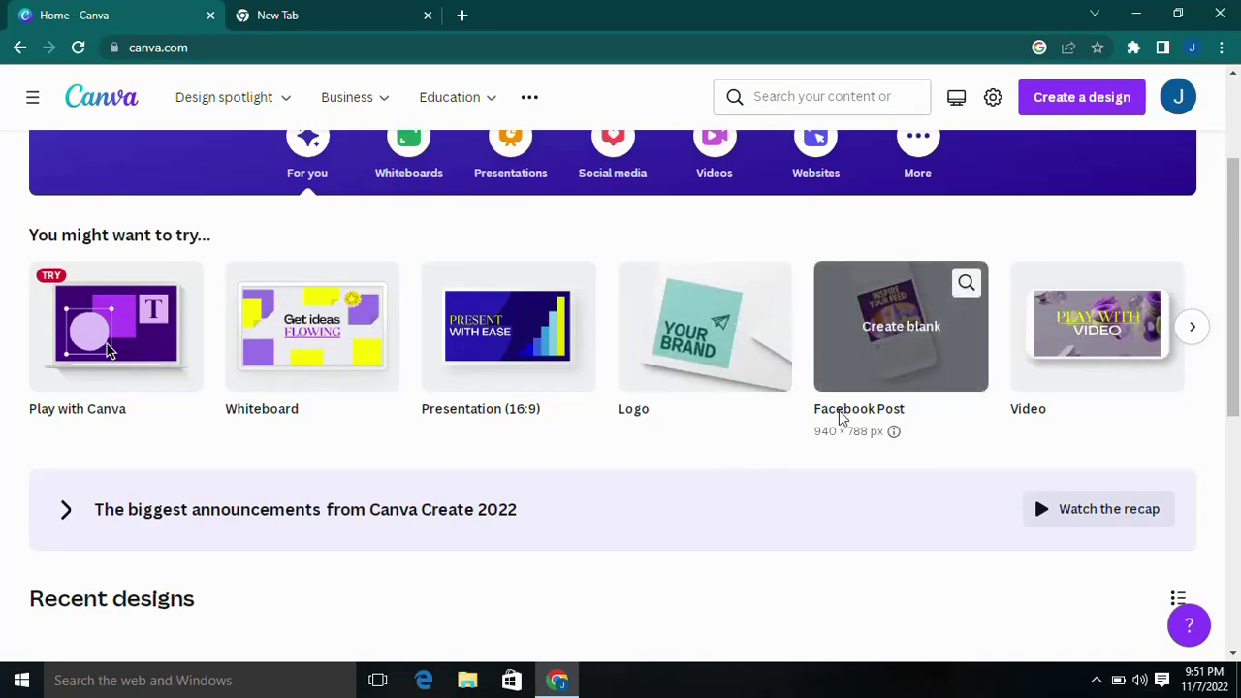
{"action": "left_click", "coordinate": [1195, 332]}
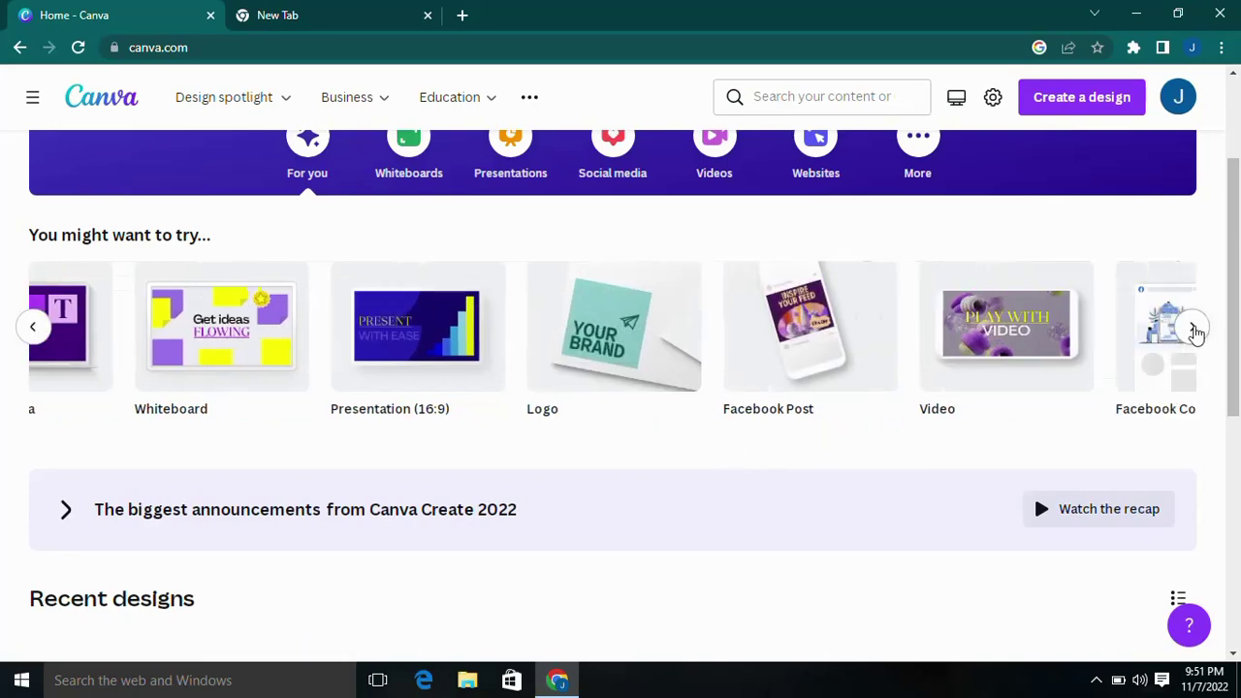
{"action": "scroll", "coordinate": [591, 455], "scroll_direction": "up", "scroll_amount": 2}
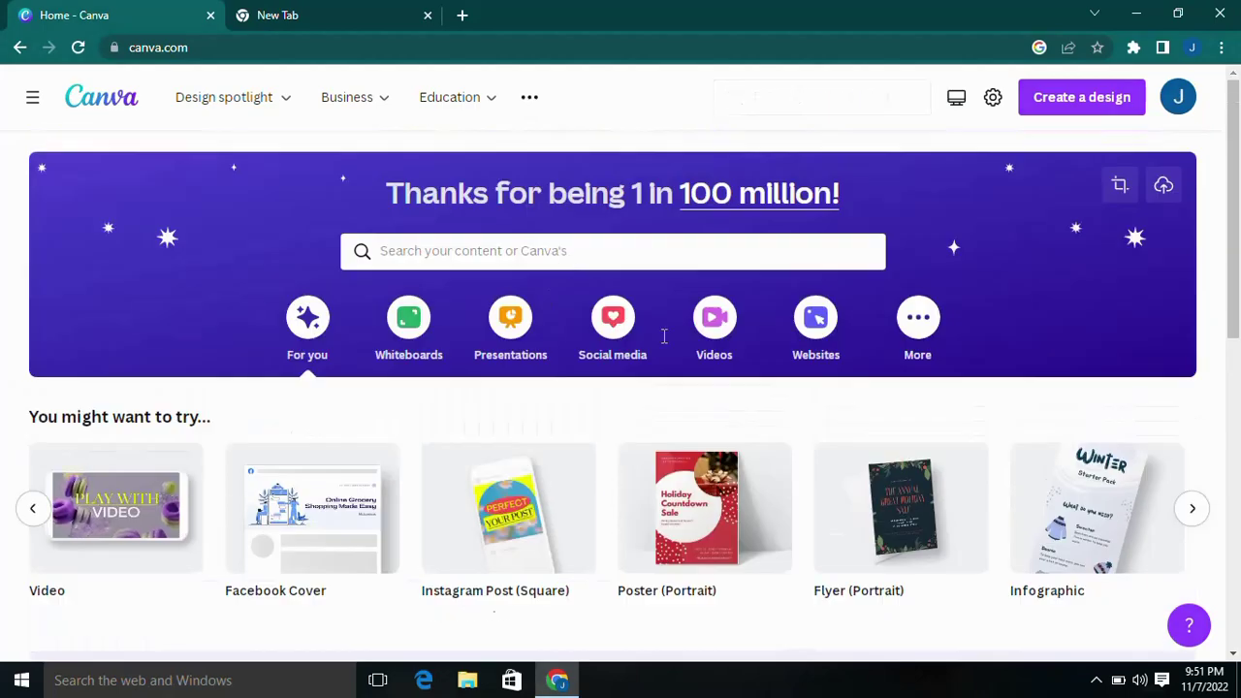
Step: Search Canva's templates for 'logo'
{"action": "left_click", "coordinate": [562, 251]}
{"action": "type", "text": "log"}
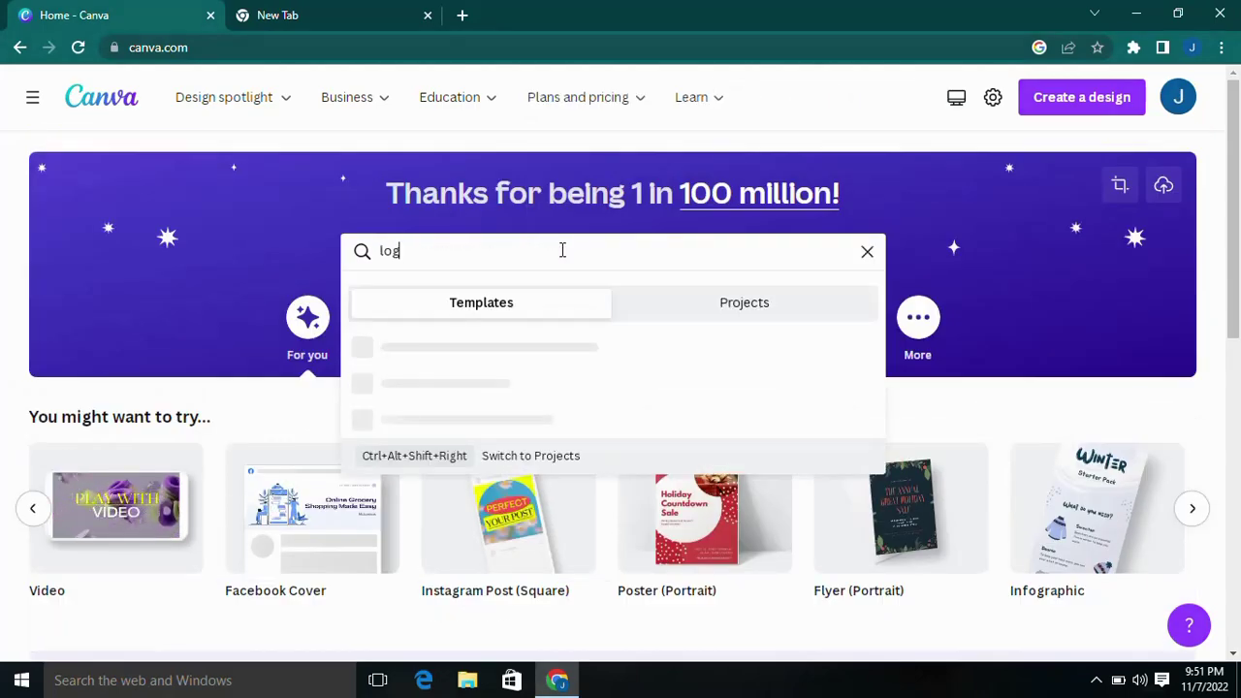
{"action": "type", "text": "o"}
{"action": "key", "text": "Return"}
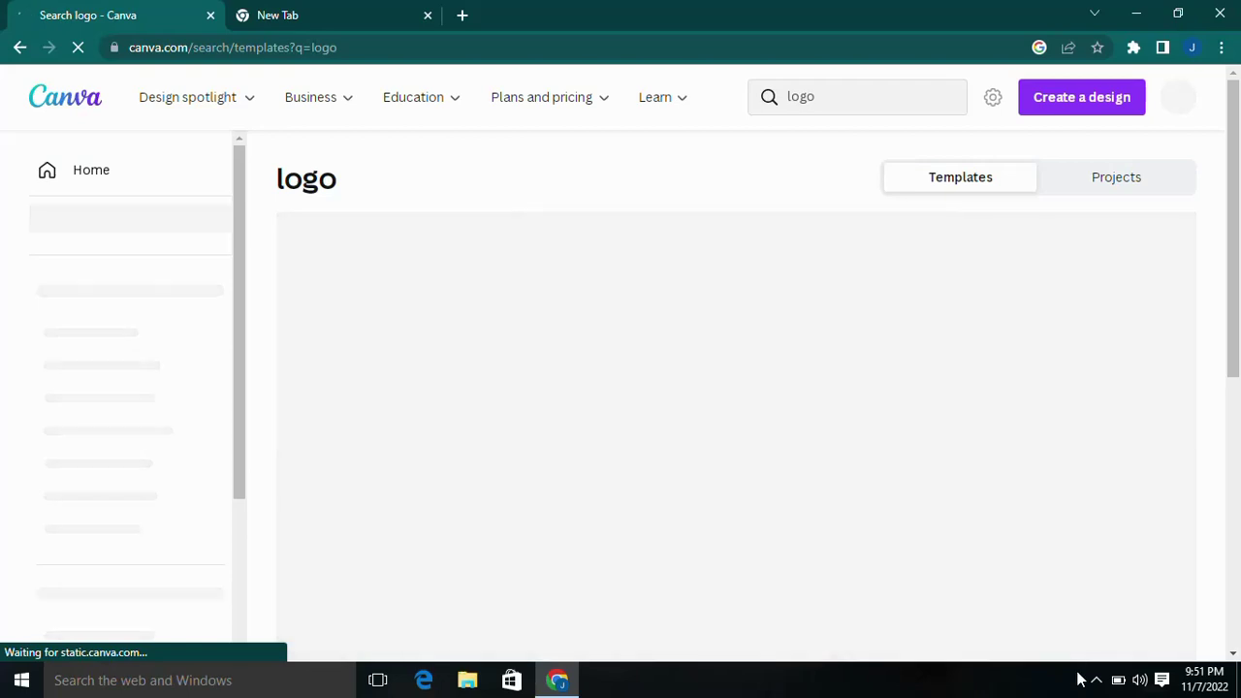
{"action": "left_click", "coordinate": [1095, 680]}
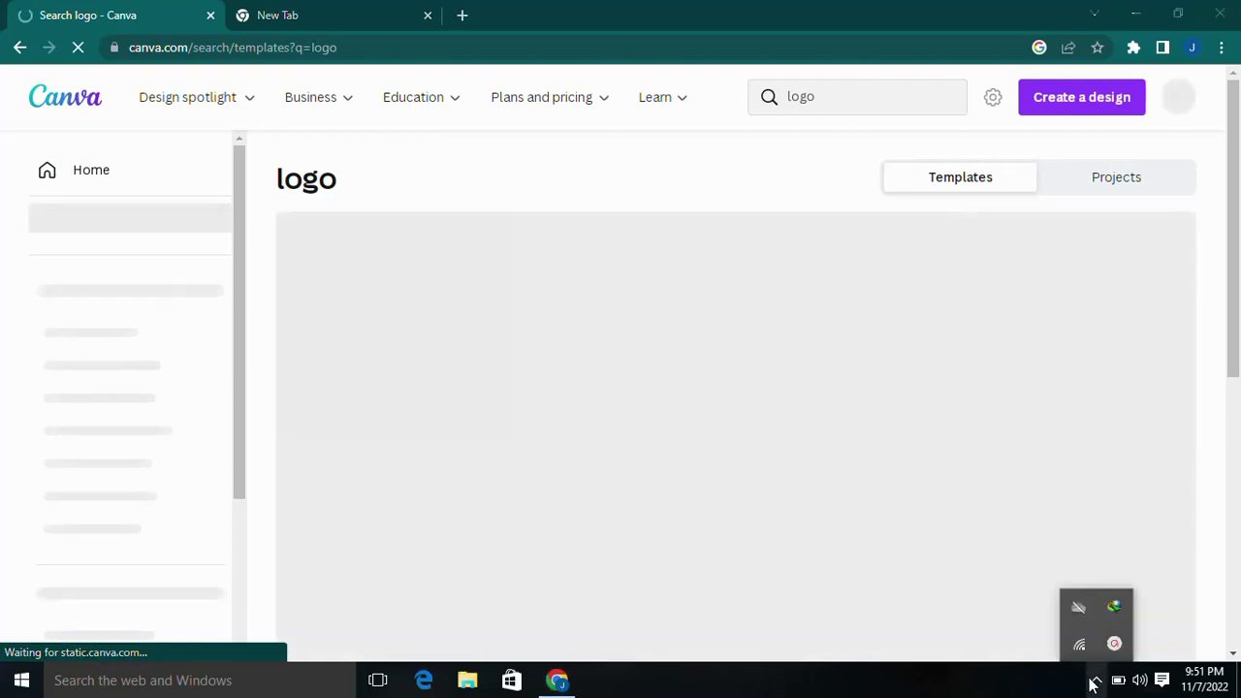
{"action": "left_click", "coordinate": [1114, 642]}
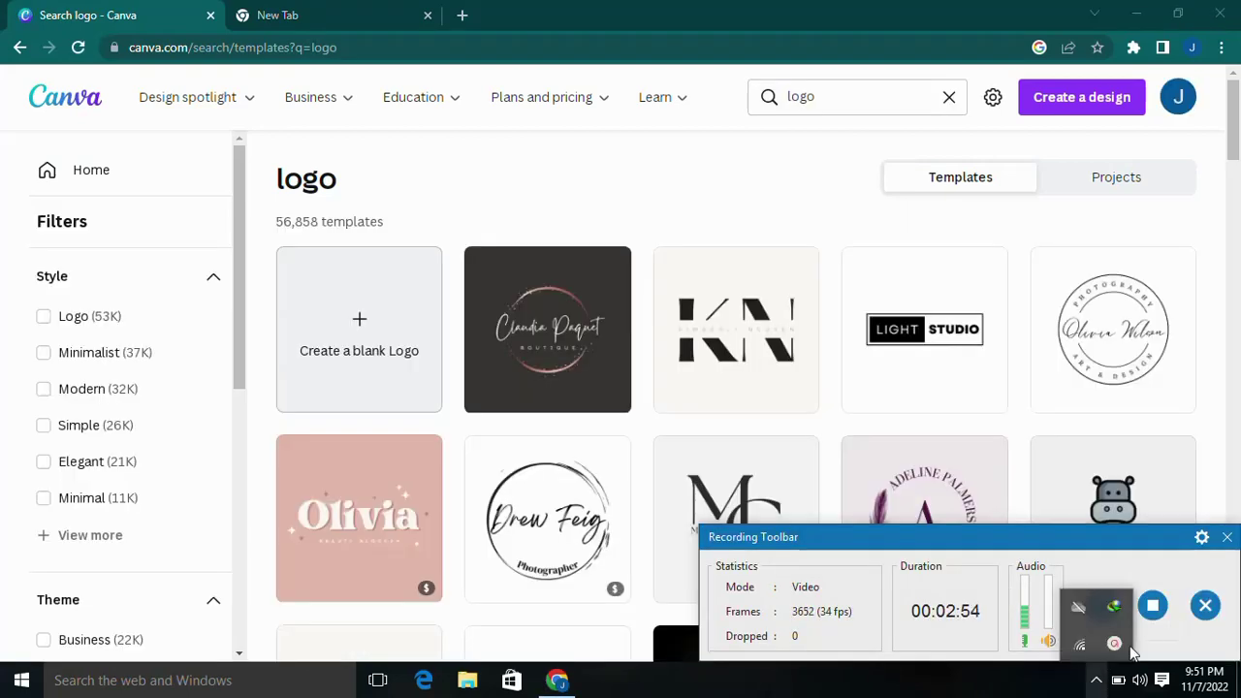
{"action": "left_click", "coordinate": [1116, 636]}
Step: Scroll through the logo template results
{"action": "scroll", "coordinate": [1223, 464], "scroll_direction": "down", "scroll_amount": 2}
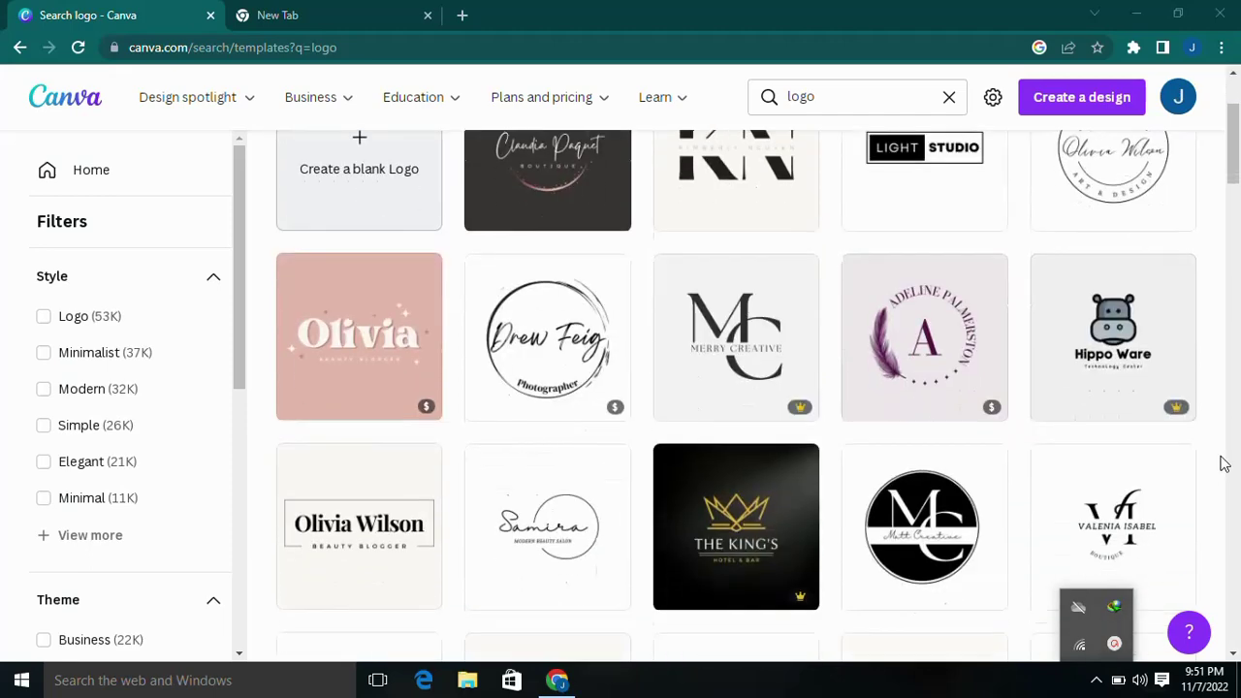
{"action": "scroll", "coordinate": [1136, 498], "scroll_direction": "down", "scroll_amount": 5}
{"action": "scroll", "coordinate": [1135, 498], "scroll_direction": "up", "scroll_amount": 3}
{"action": "scroll", "coordinate": [1142, 412], "scroll_direction": "up", "scroll_amount": 4}
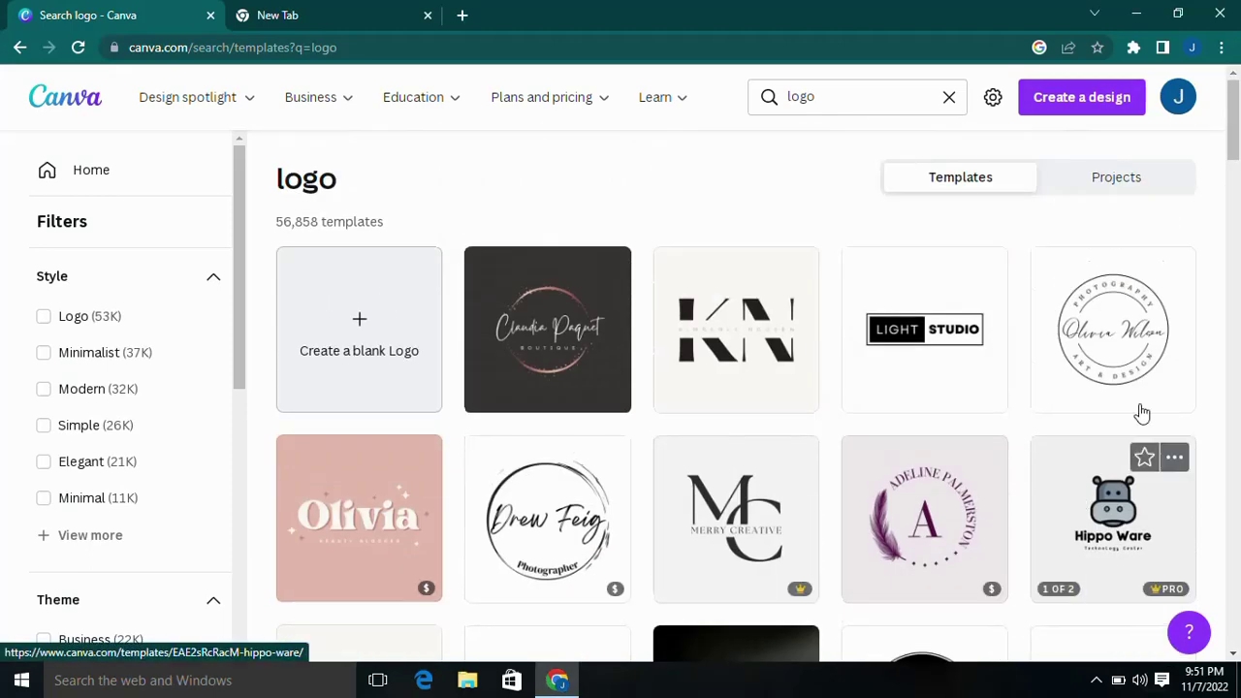
{"action": "scroll", "coordinate": [1003, 578], "scroll_direction": "down", "scroll_amount": 1}
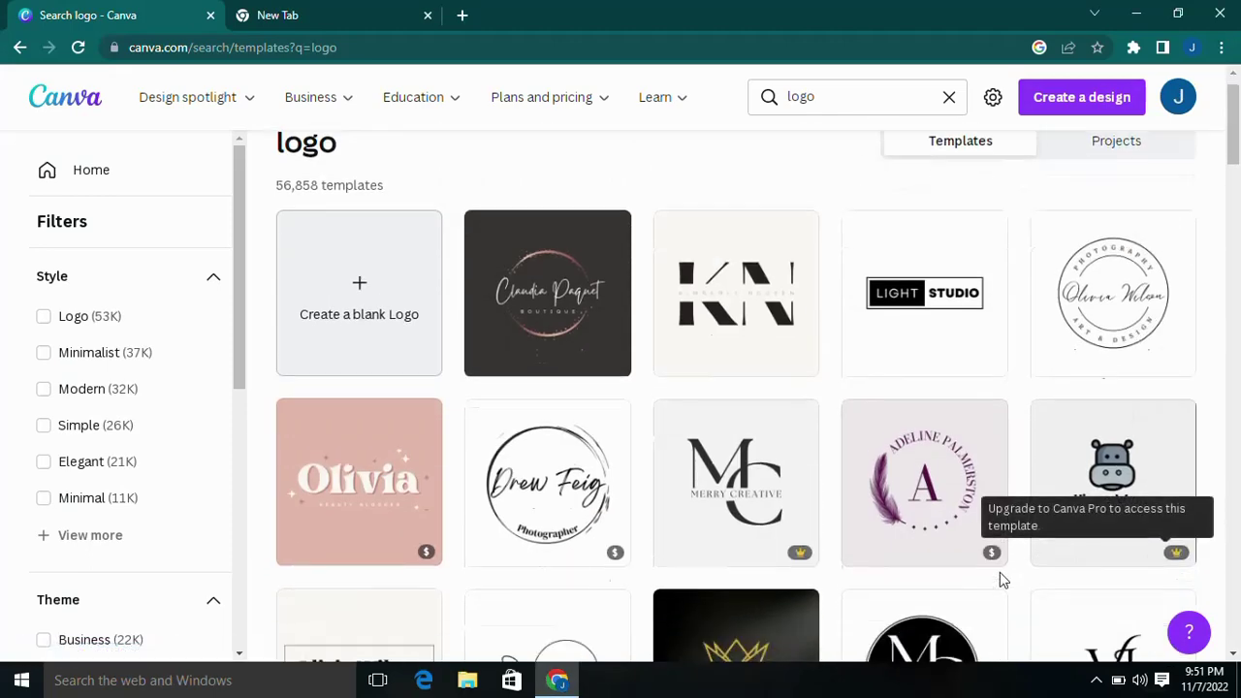
{"action": "scroll", "coordinate": [1004, 579], "scroll_direction": "down", "scroll_amount": 1}
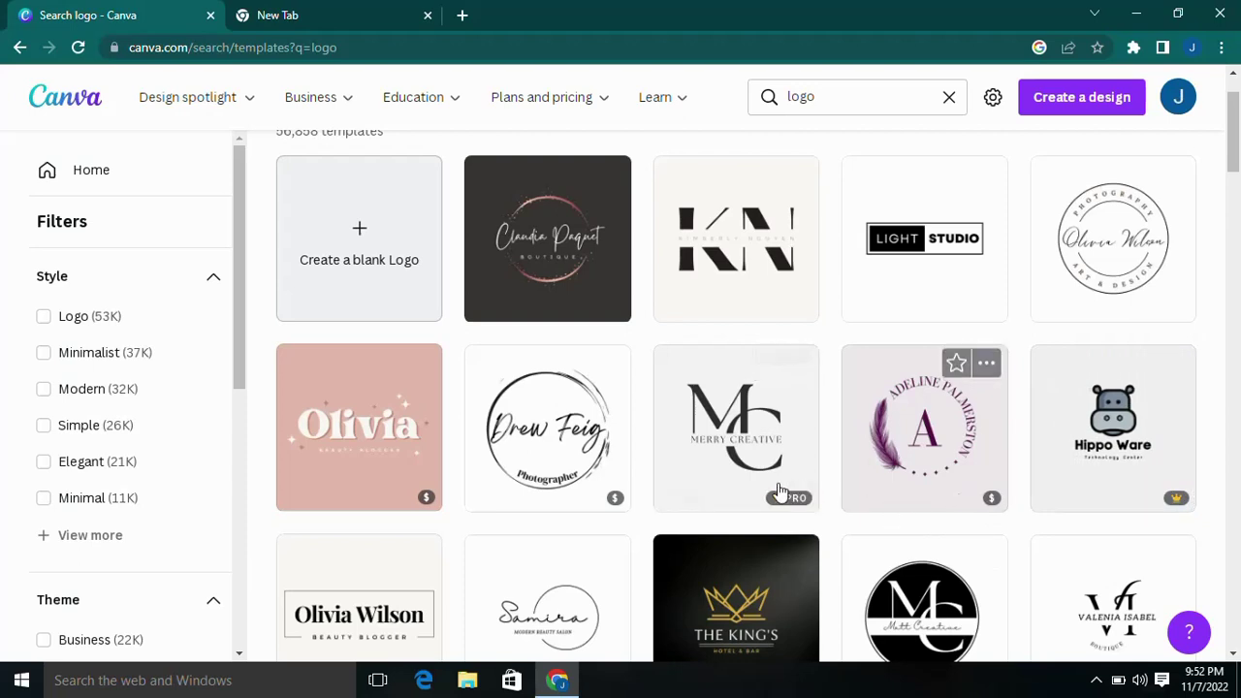
{"action": "scroll", "coordinate": [776, 494], "scroll_direction": "up", "scroll_amount": 2}
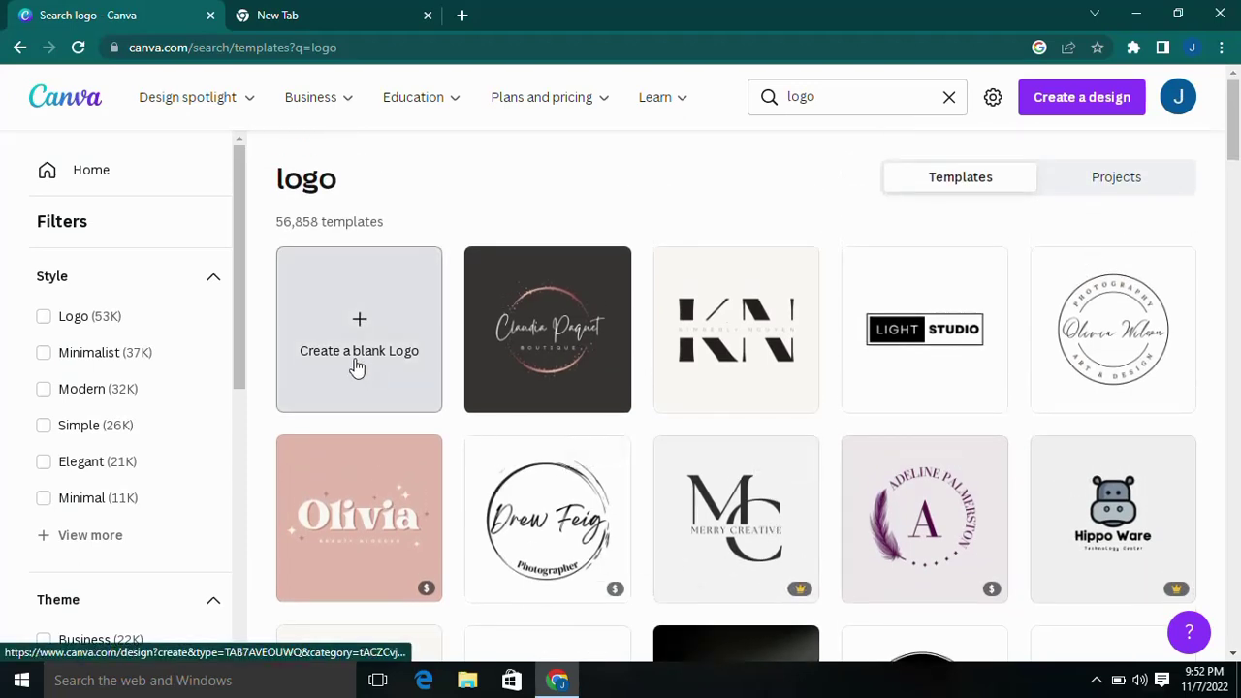
{"action": "mouse_move", "coordinate": [1112, 239]}
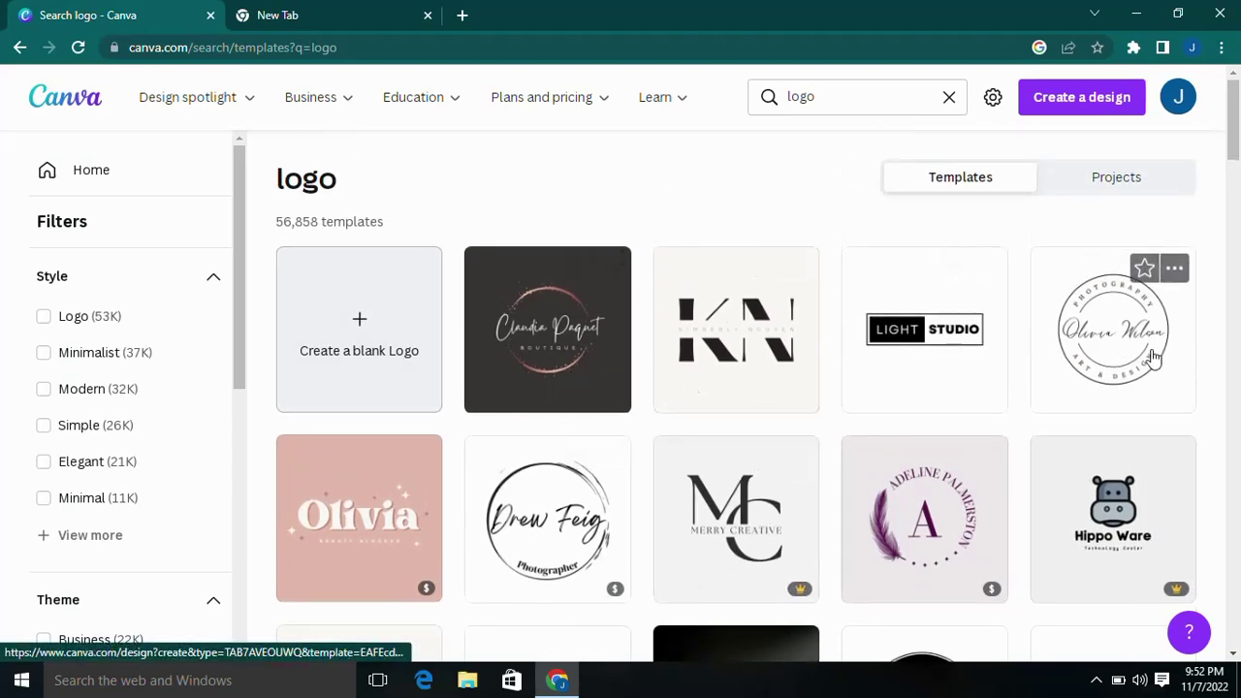
{"action": "scroll", "coordinate": [470, 566], "scroll_direction": "down", "scroll_amount": 4}
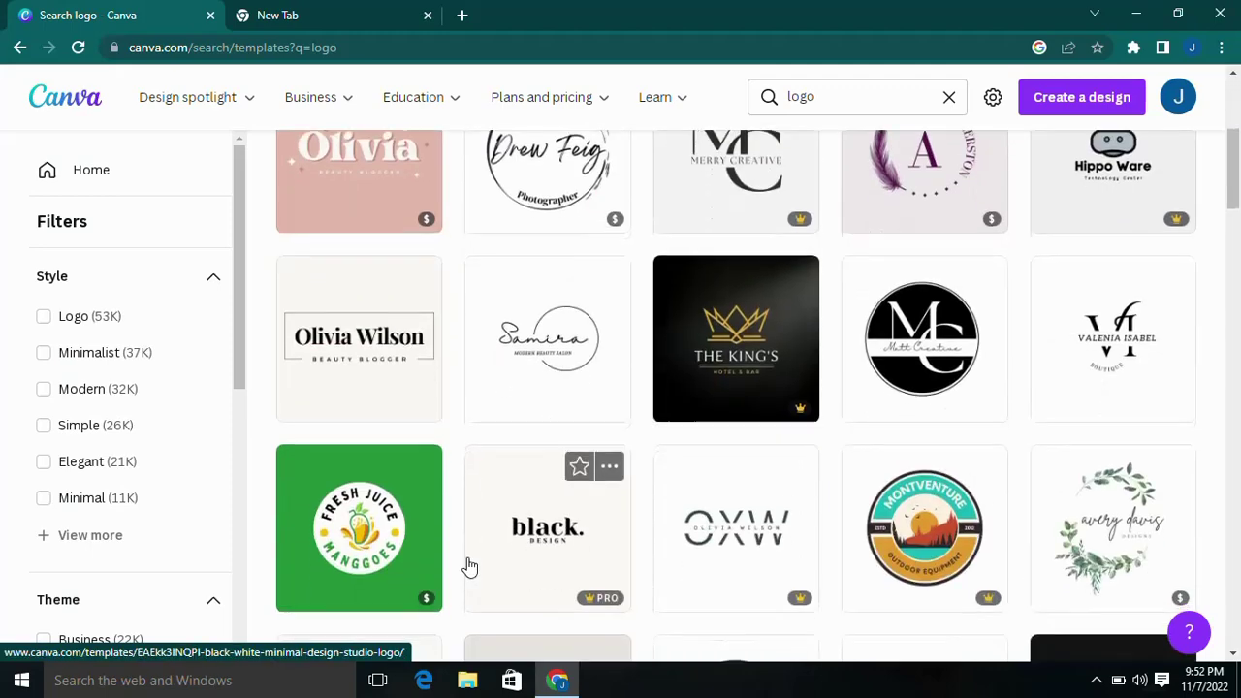
{"action": "scroll", "coordinate": [470, 566], "scroll_direction": "down", "scroll_amount": 3}
{"action": "scroll", "coordinate": [825, 388], "scroll_direction": "up", "scroll_amount": 3}
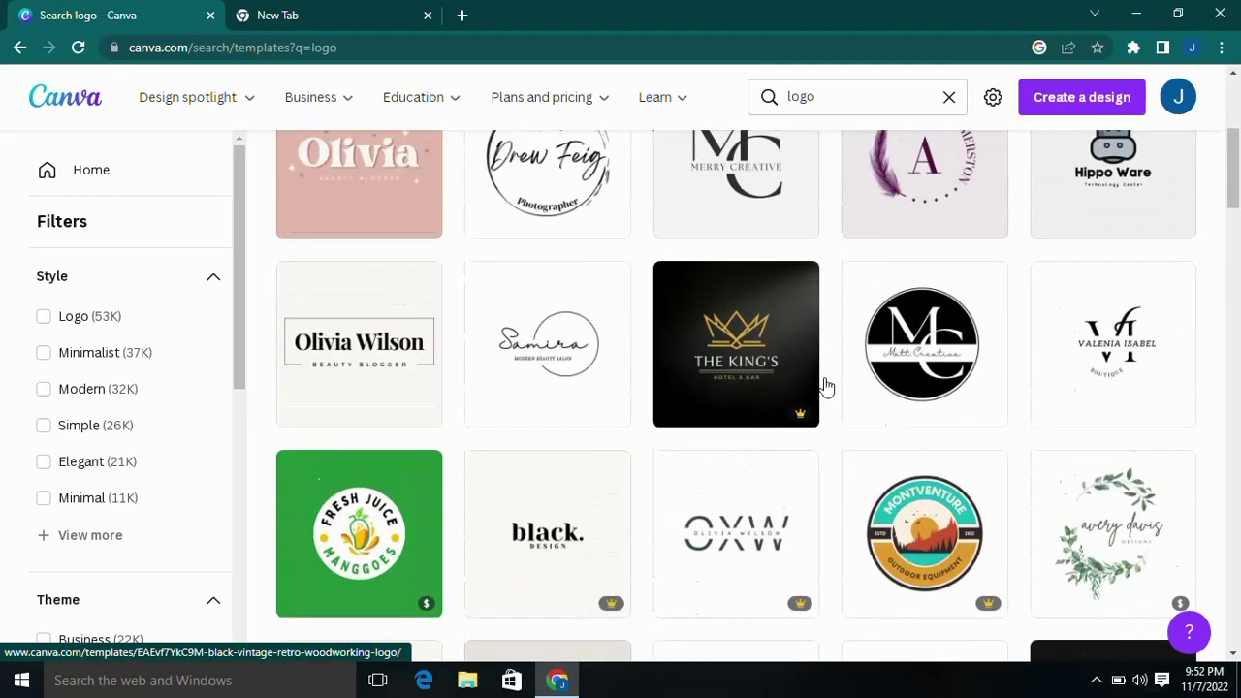
Step: Open the black circular MC Minimalist Initial Letter Logo template in the editor and skip the tour
{"action": "left_click", "coordinate": [912, 383]}
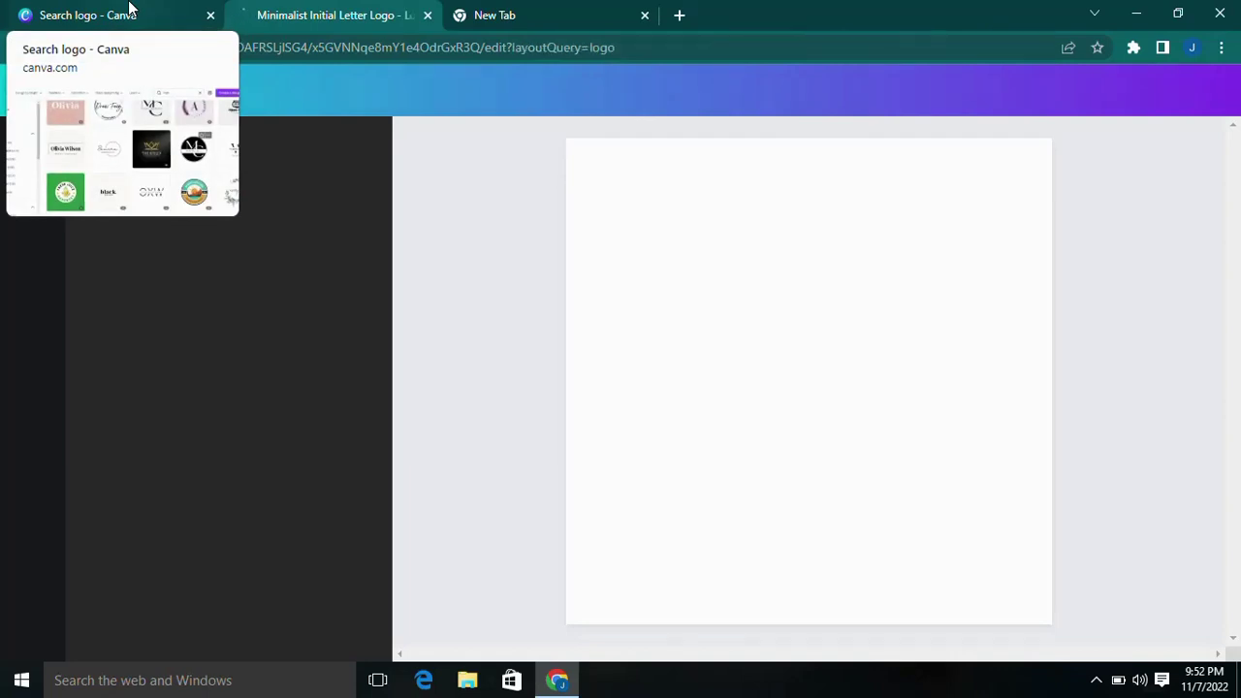
{"action": "left_click", "coordinate": [129, 10]}
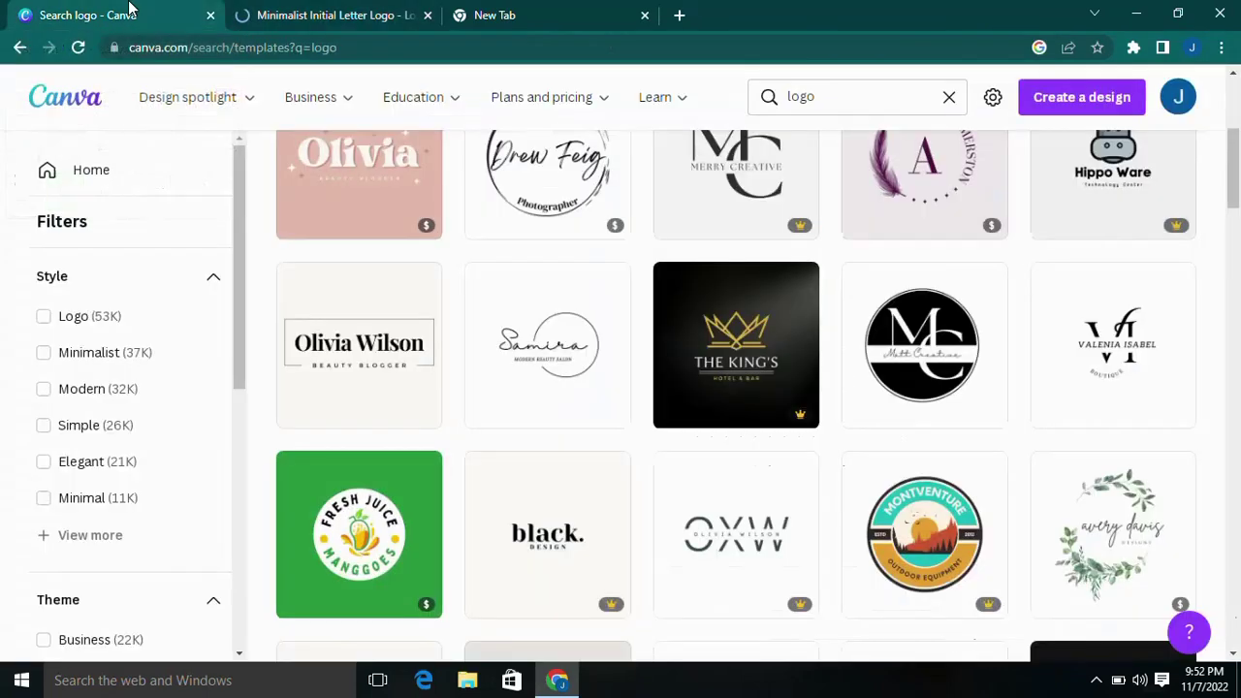
{"action": "left_click", "coordinate": [326, 12]}
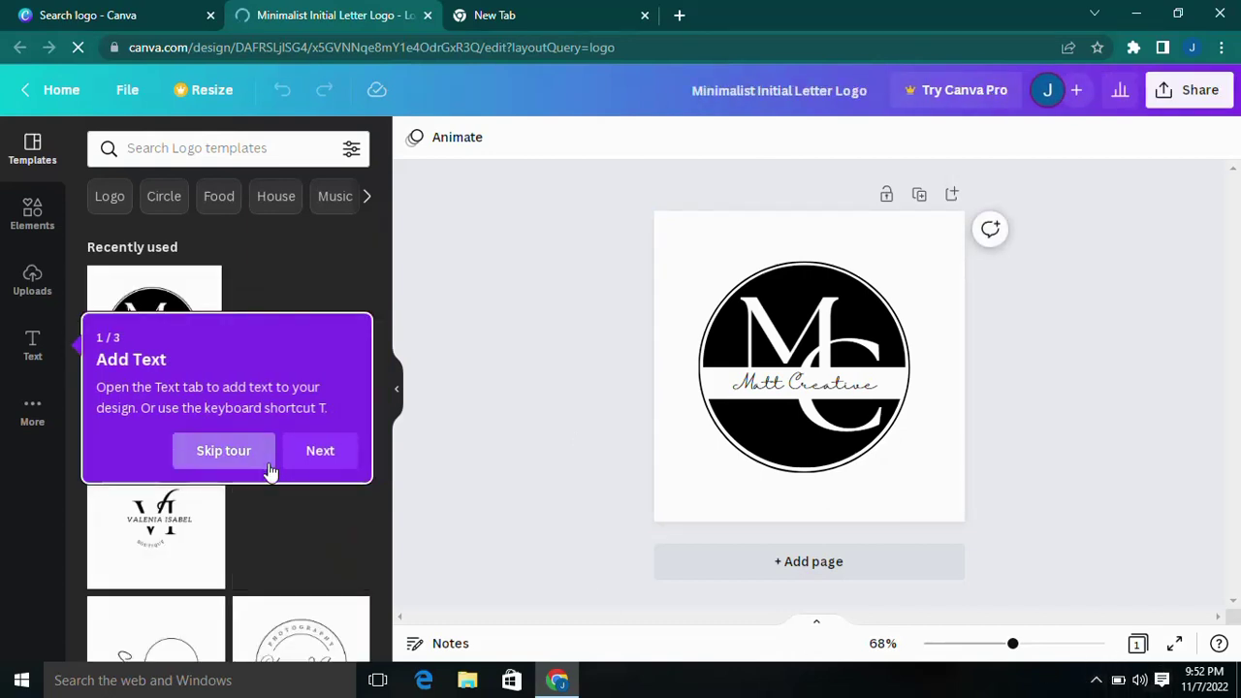
{"action": "left_click", "coordinate": [319, 451]}
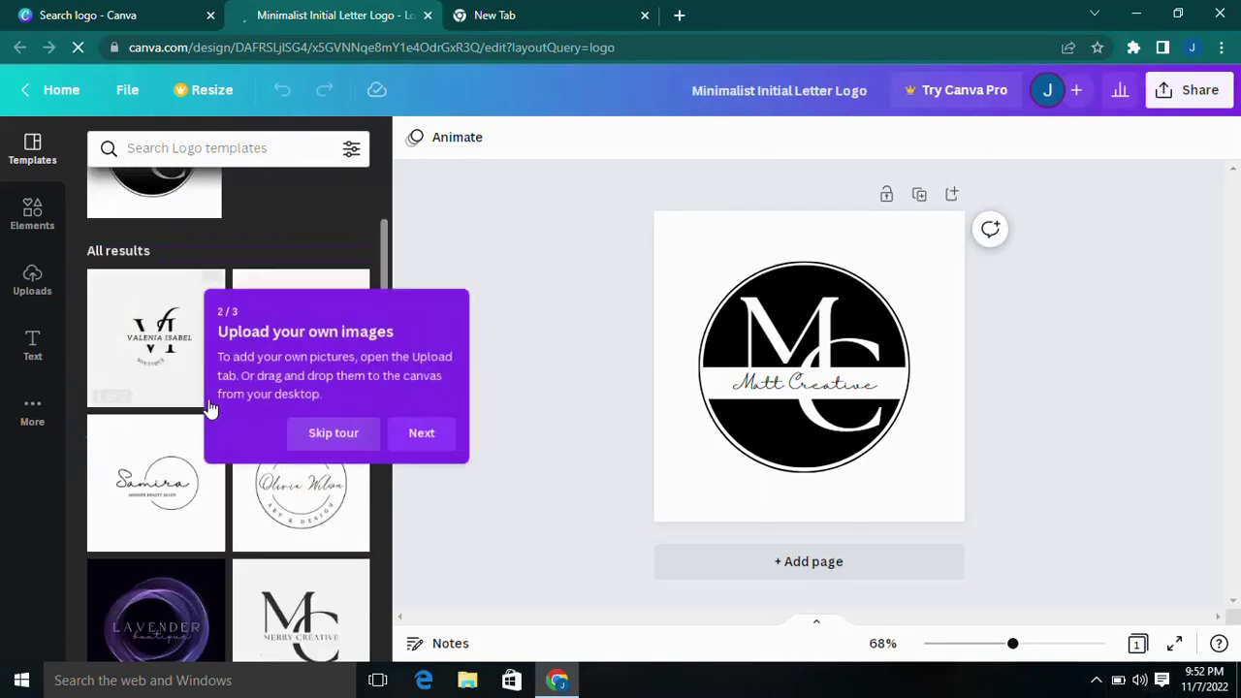
{"action": "scroll", "coordinate": [209, 407], "scroll_direction": "down", "scroll_amount": 3}
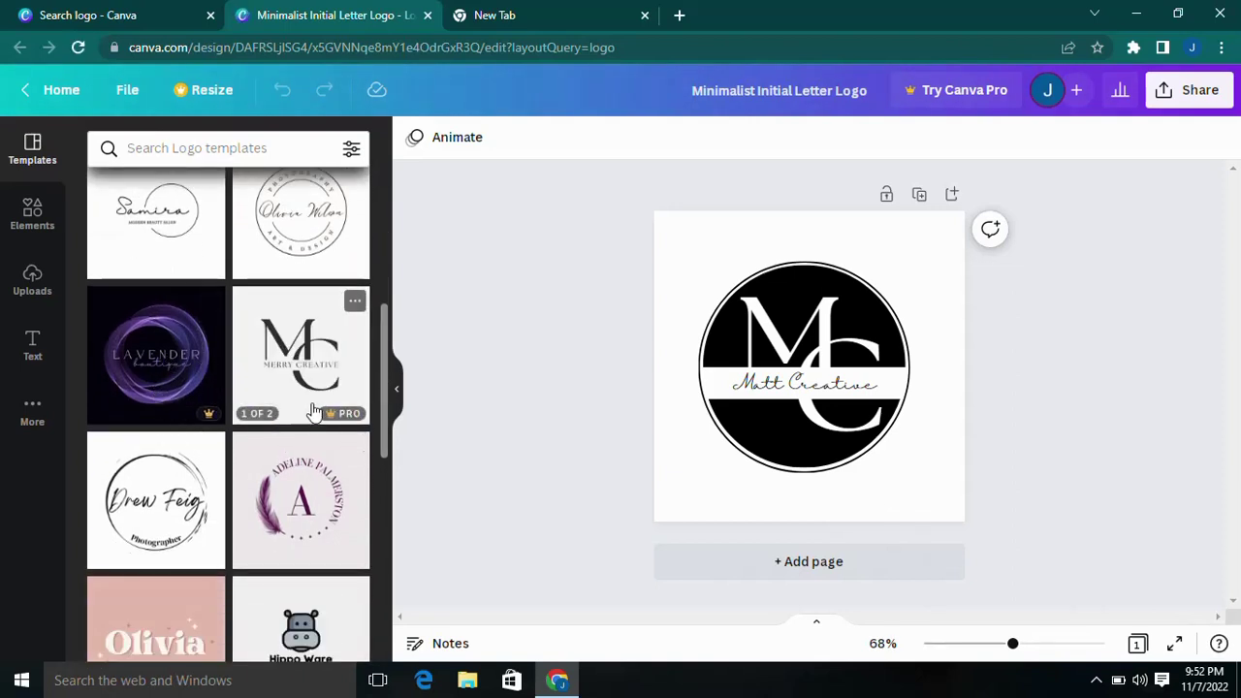
{"action": "mouse_move", "coordinate": [156, 355]}
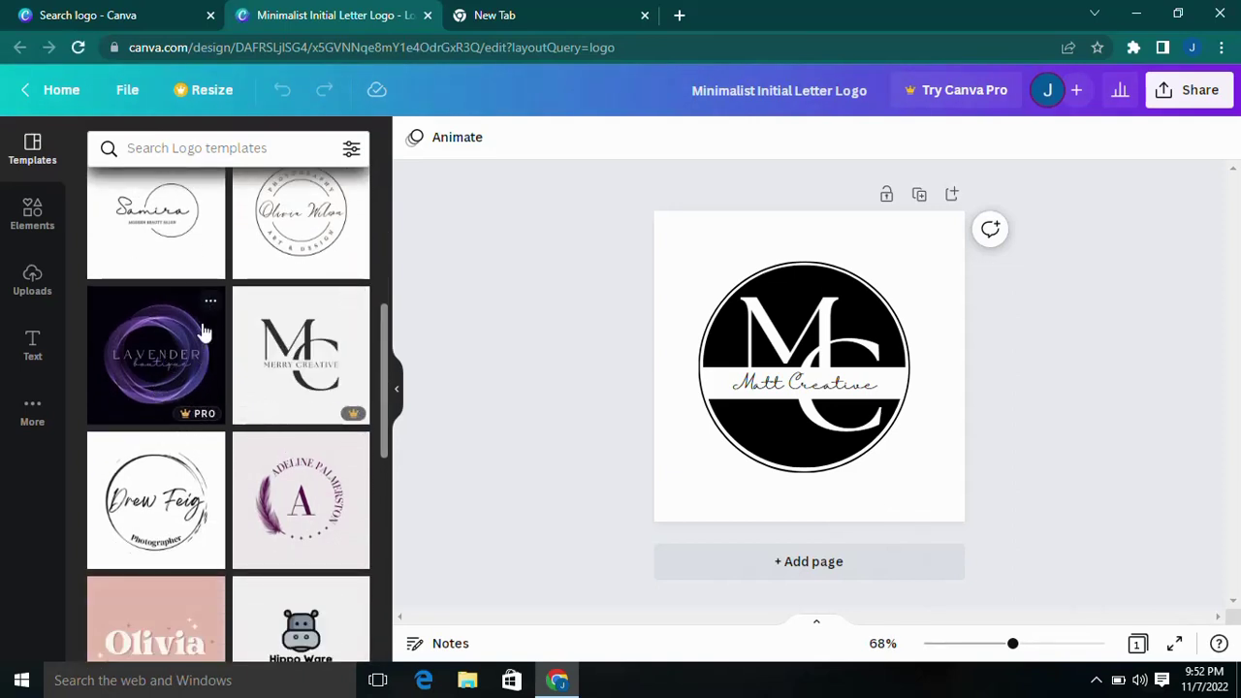
{"action": "scroll", "coordinate": [145, 358], "scroll_direction": "down", "scroll_amount": 1}
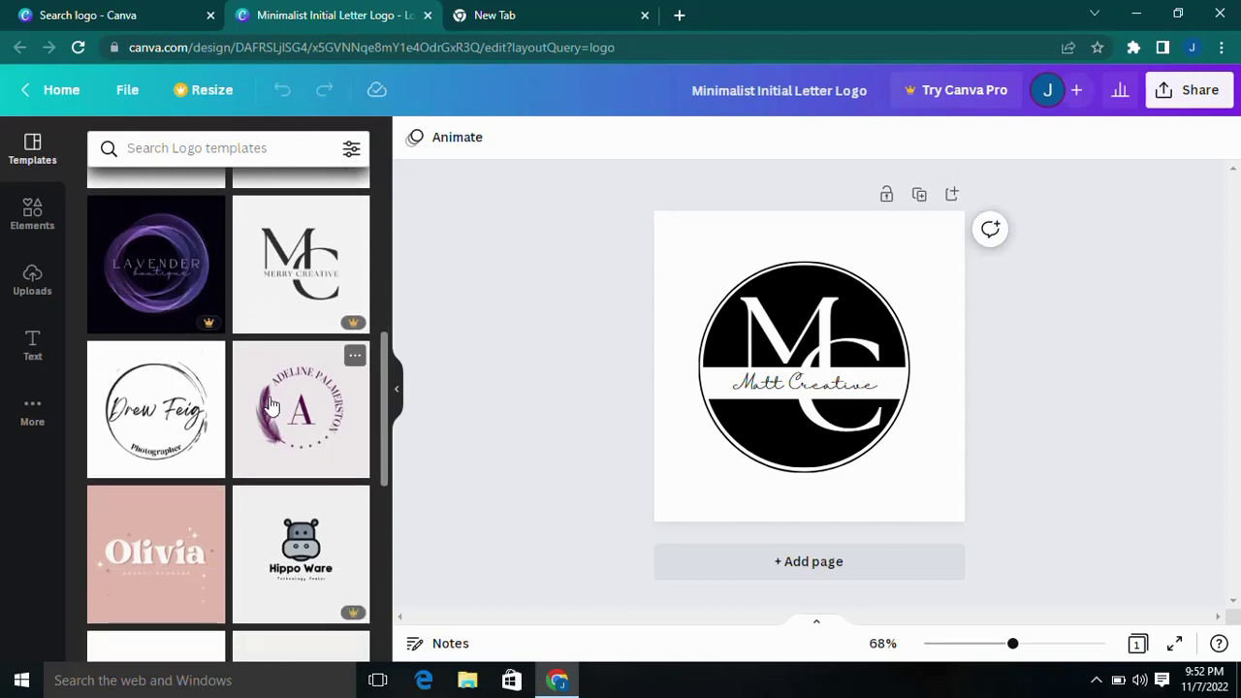
{"action": "scroll", "coordinate": [291, 432], "scroll_direction": "down", "scroll_amount": 1}
{"action": "scroll", "coordinate": [136, 383], "scroll_direction": "down", "scroll_amount": 1}
{"action": "scroll", "coordinate": [174, 436], "scroll_direction": "down", "scroll_amount": 2}
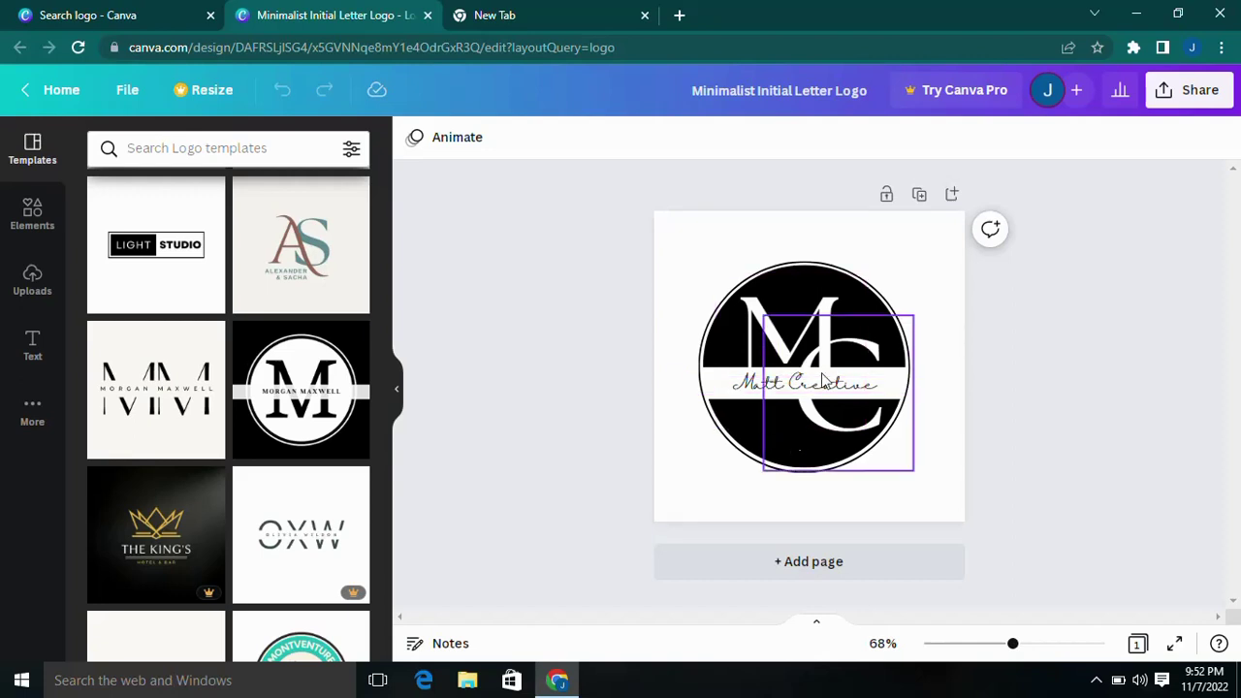
Step: Retype the monogram's M as B and its C as F
{"action": "left_click", "coordinate": [772, 305]}
{"action": "left_click", "coordinate": [773, 308]}
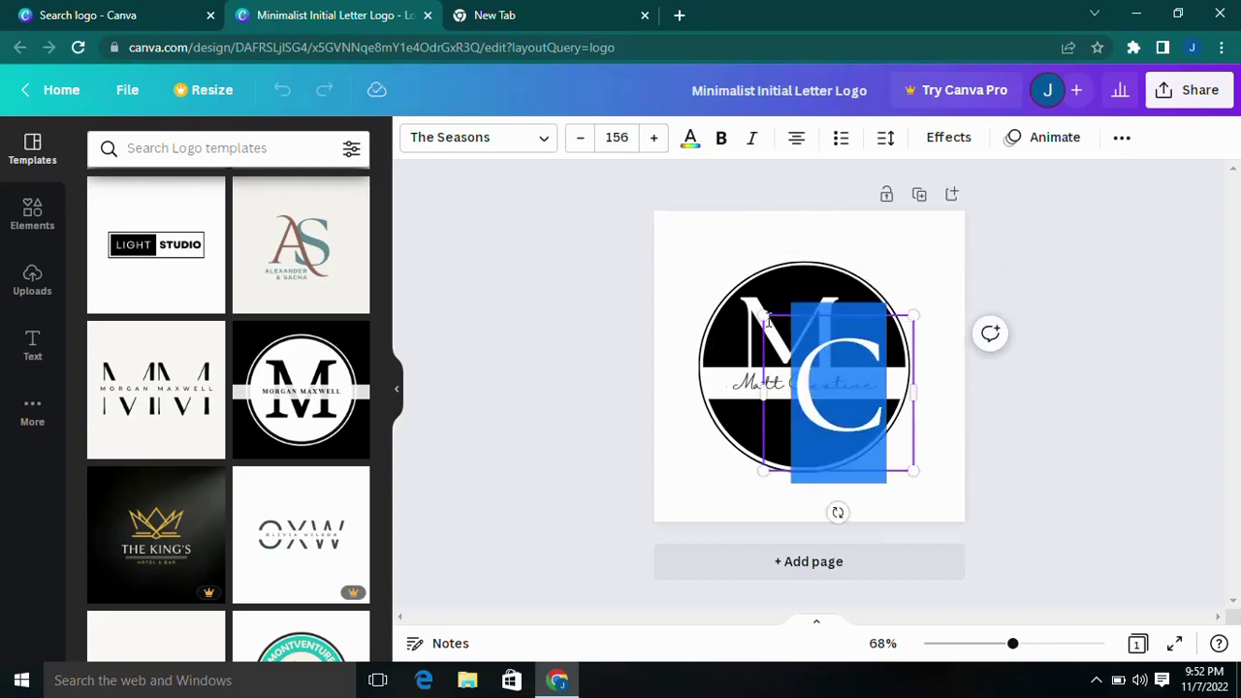
{"action": "left_click", "coordinate": [766, 320]}
{"action": "double_click", "coordinate": [750, 320]}
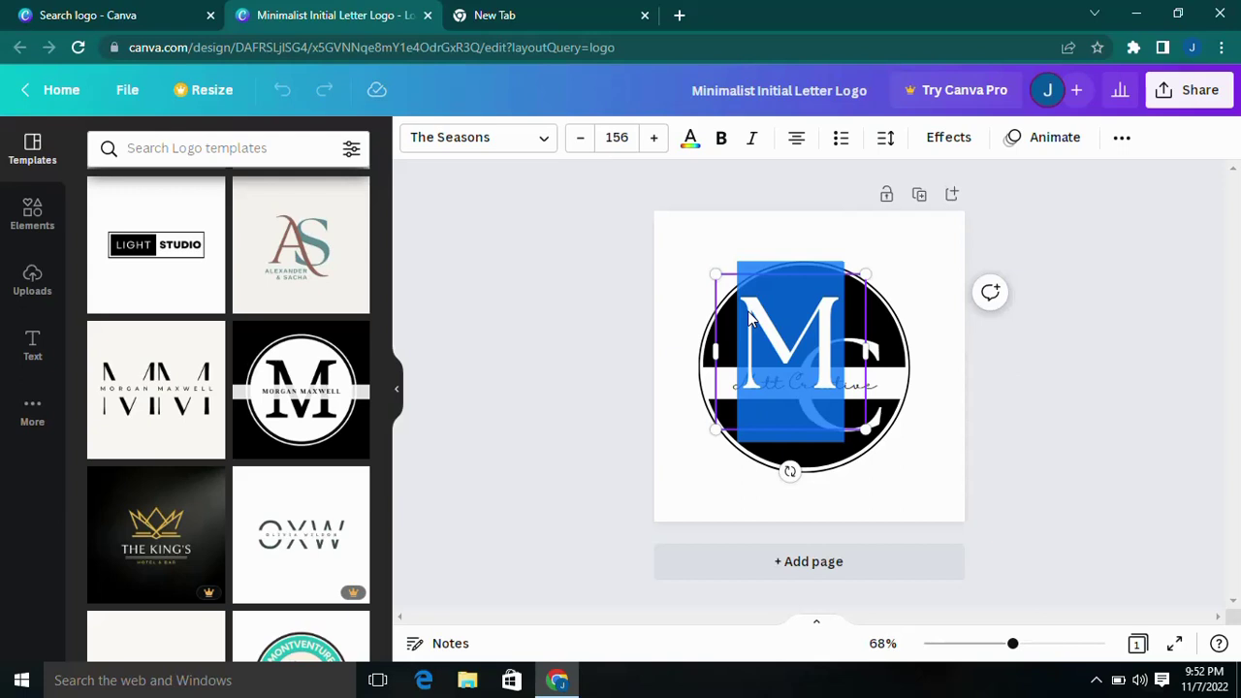
{"action": "type", "text": "B"}
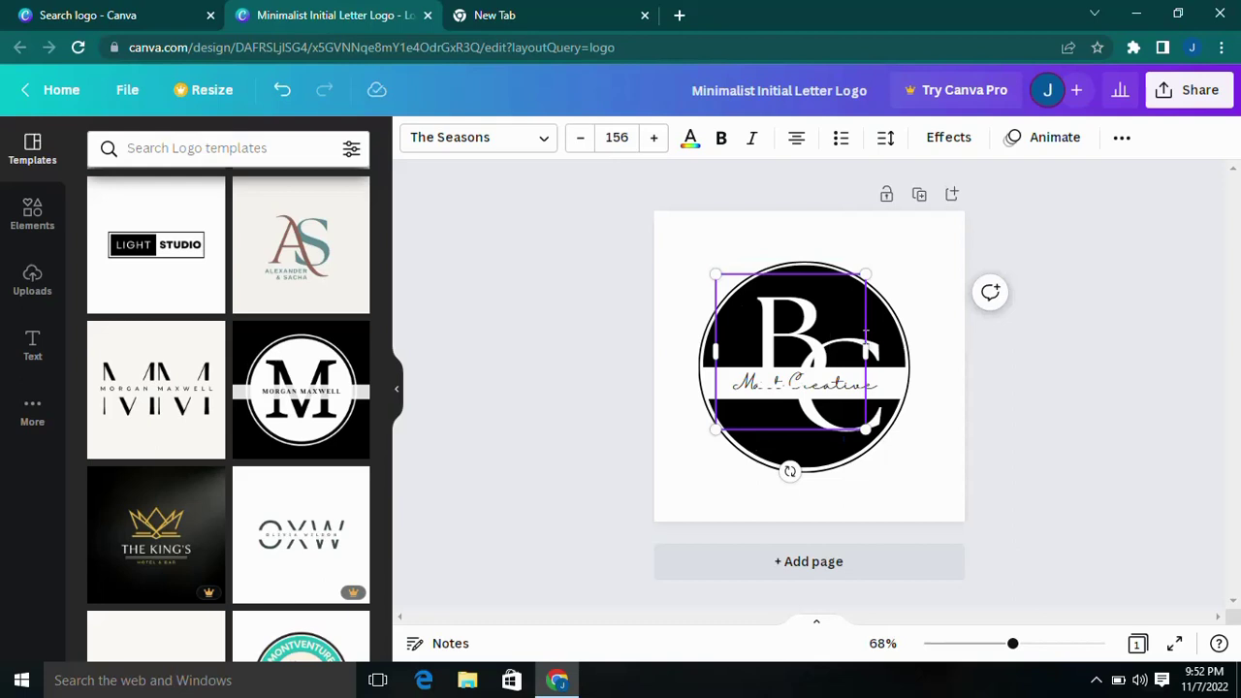
{"action": "left_click", "coordinate": [879, 417]}
{"action": "double_click", "coordinate": [880, 417]}
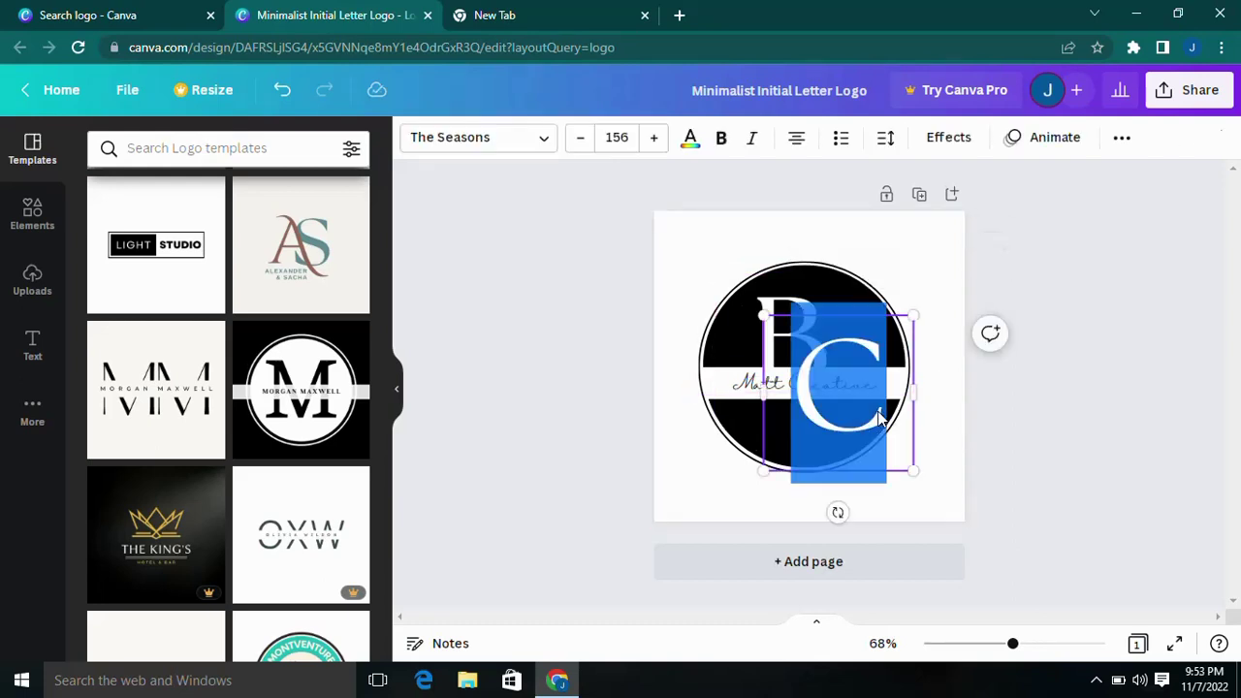
{"action": "type", "text": "F"}
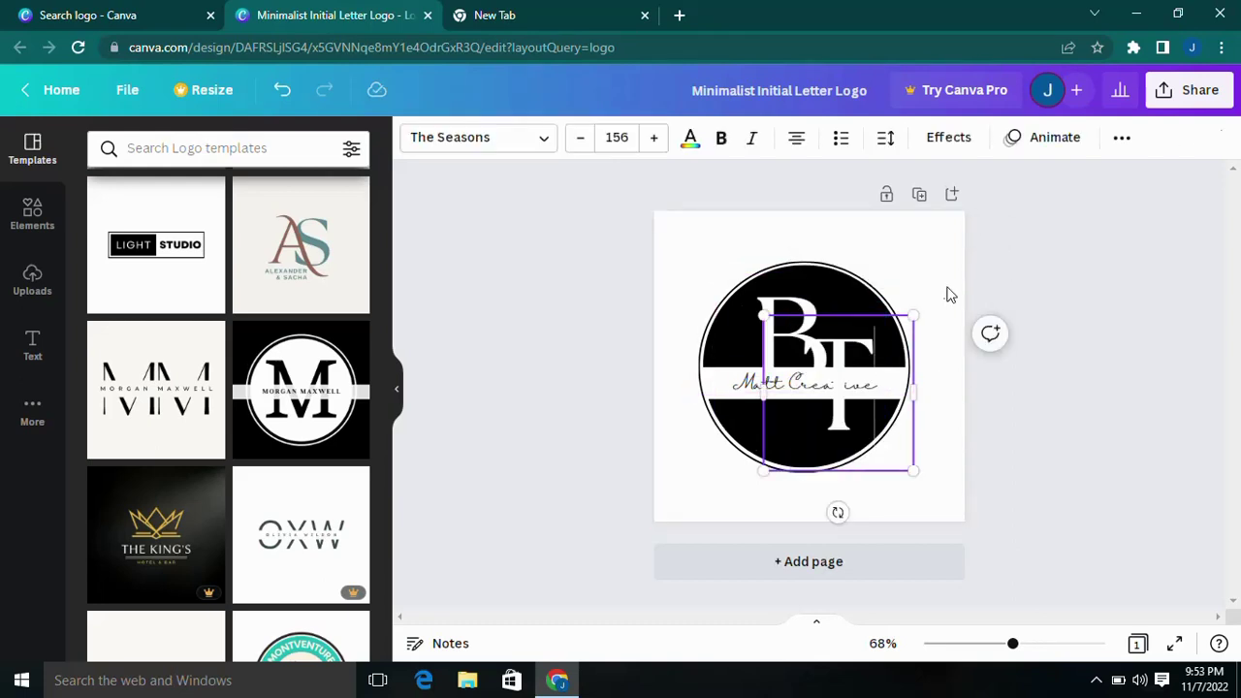
{"action": "left_click", "coordinate": [935, 300]}
Step: Select the script tagline and type new text over it
{"action": "left_click", "coordinate": [801, 394]}
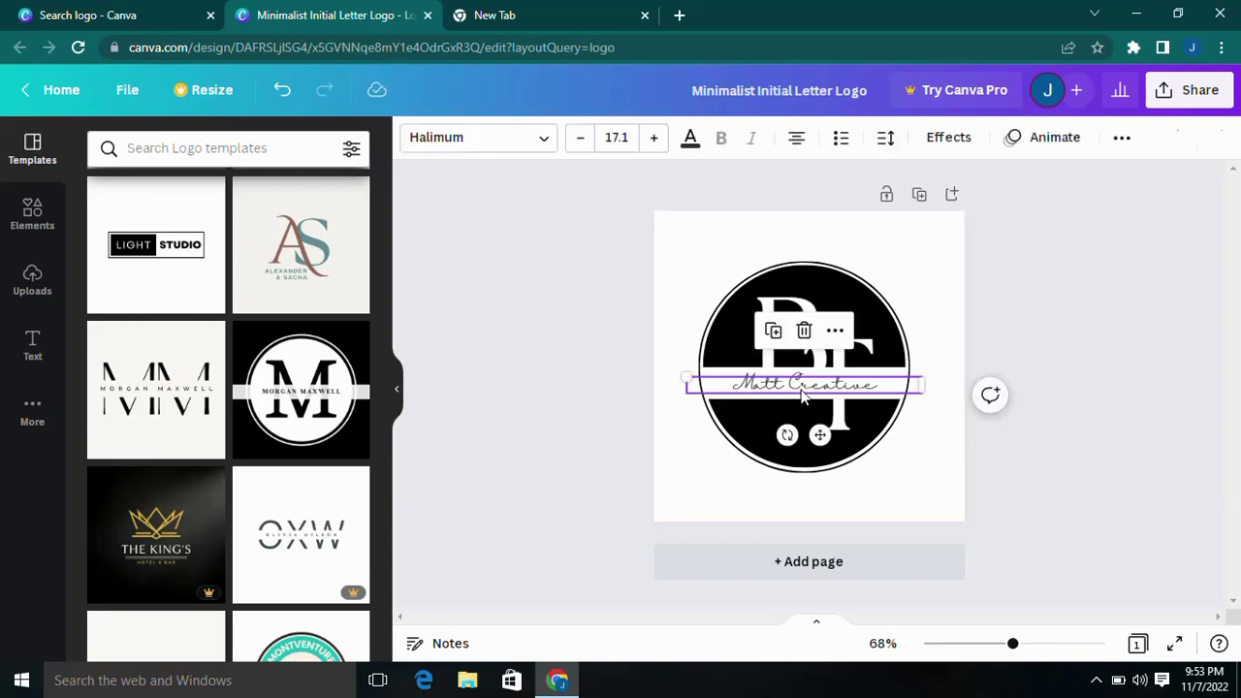
{"action": "double_click", "coordinate": [801, 388]}
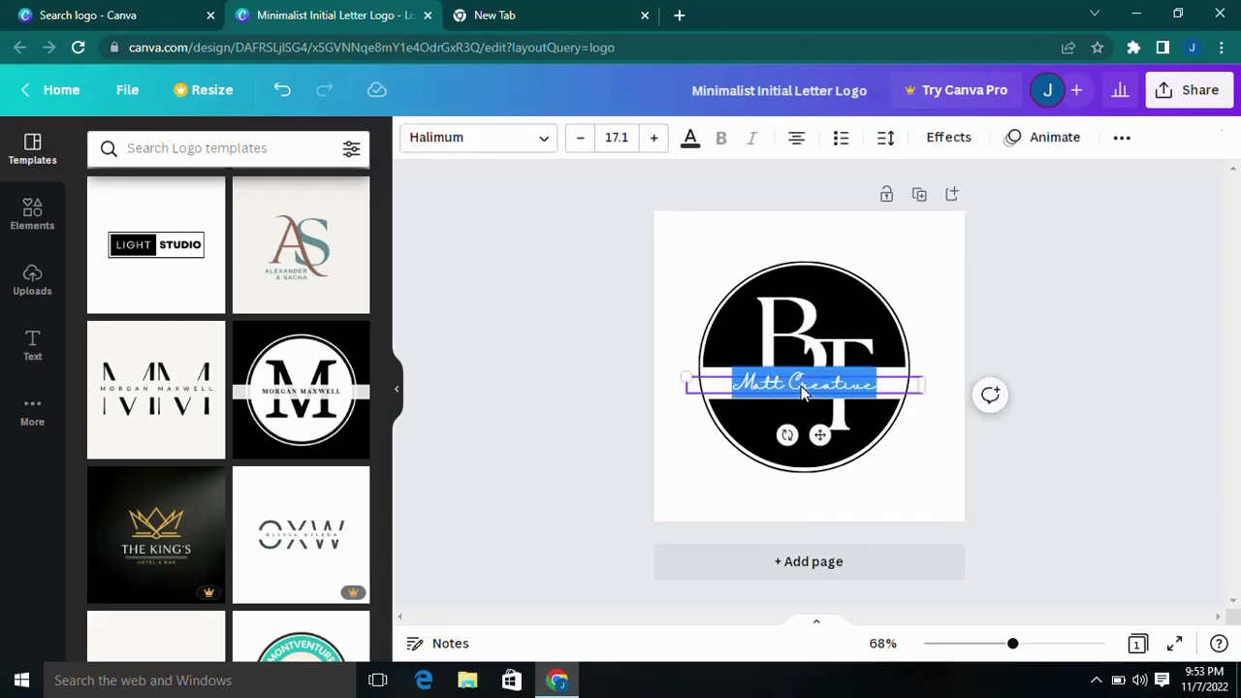
{"action": "type", "text": "a"}
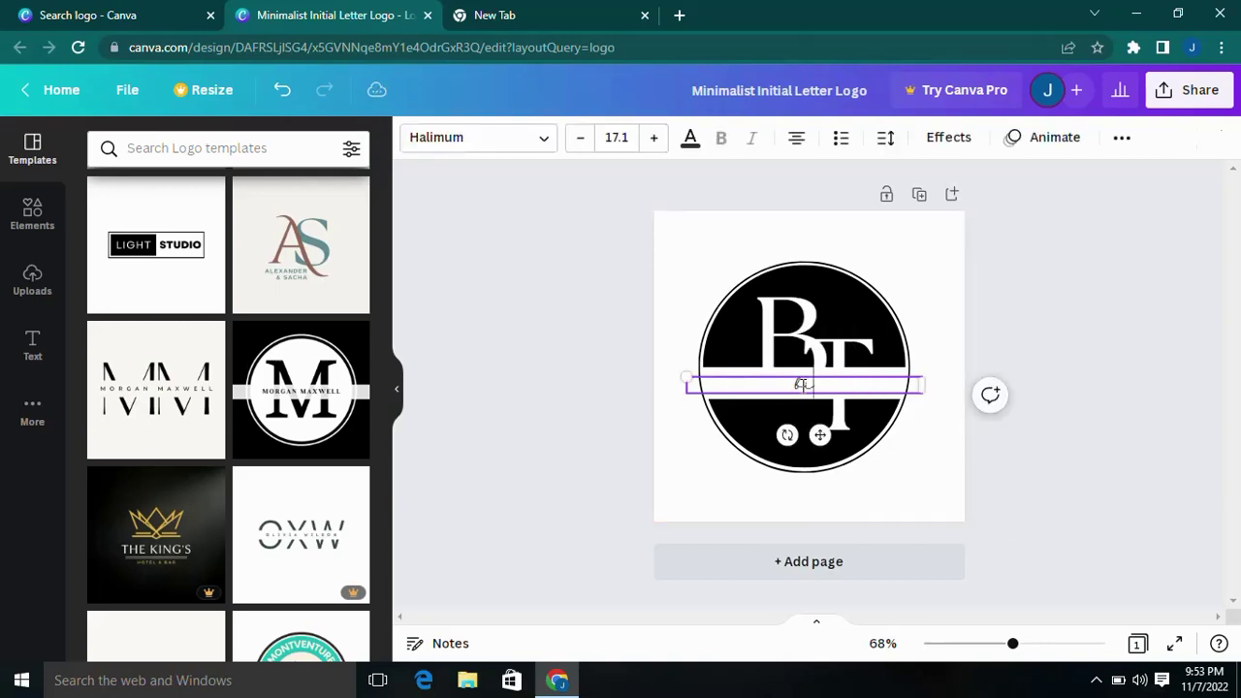
{"action": "type", "text": "ec"}
{"action": "type", "text": "h"}
Step: Try Tenor Sans and Maharlika on the tagline, then settle on Archivo Black
{"action": "left_click", "coordinate": [545, 146]}
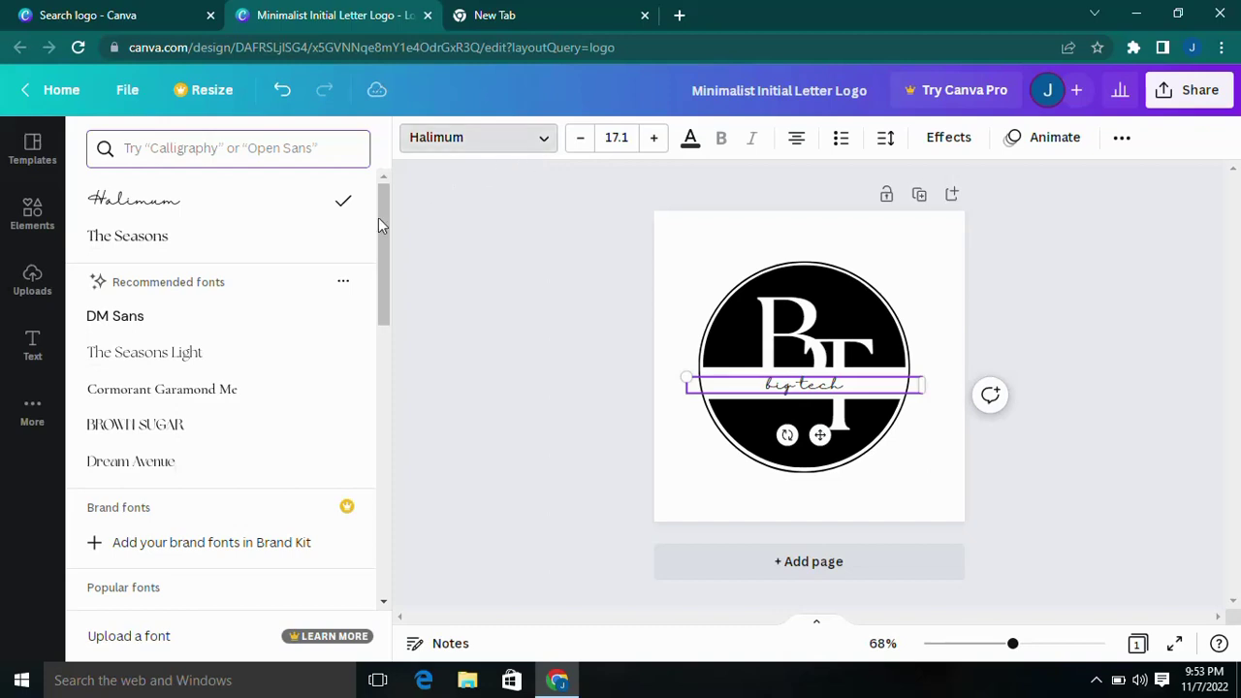
{"action": "left_click", "coordinate": [268, 318]}
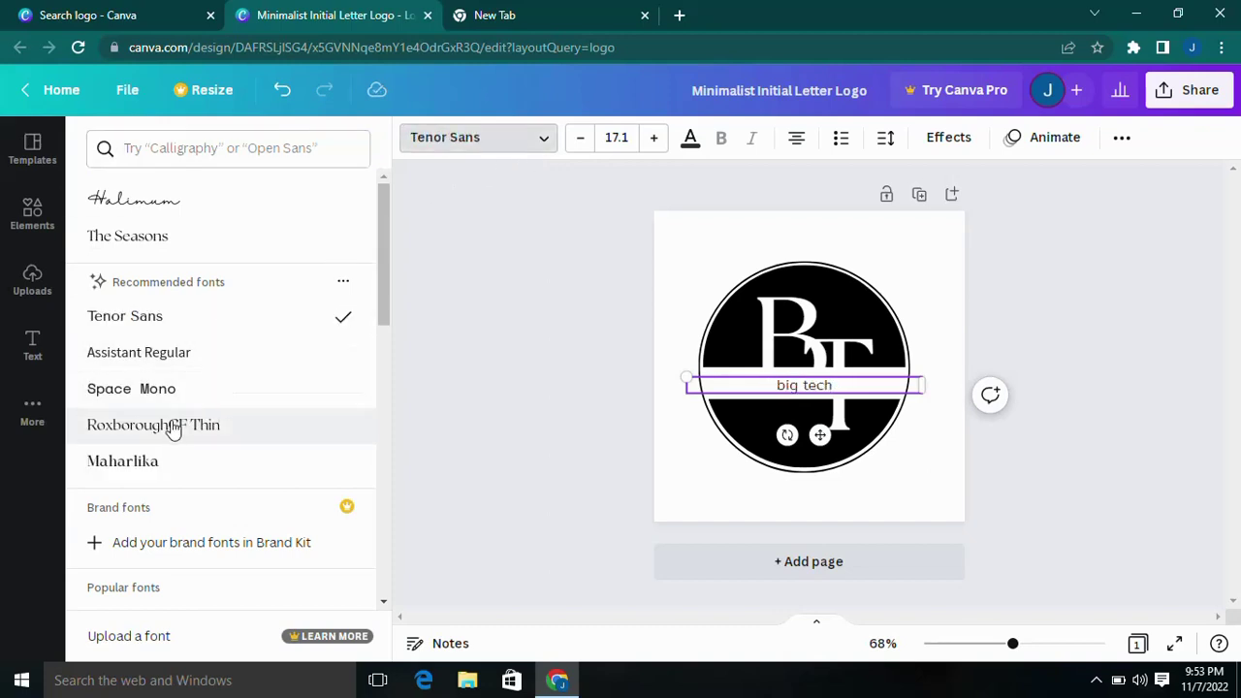
{"action": "scroll", "coordinate": [184, 427], "scroll_direction": "down", "scroll_amount": 1}
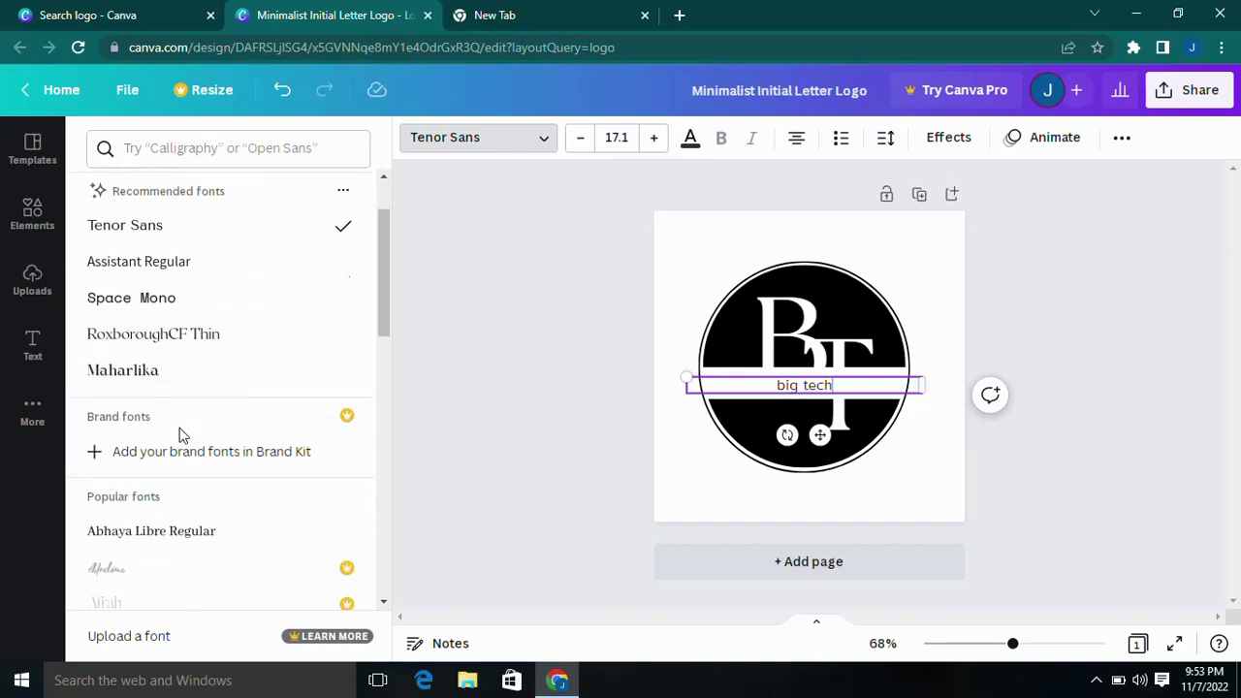
{"action": "left_click", "coordinate": [155, 371]}
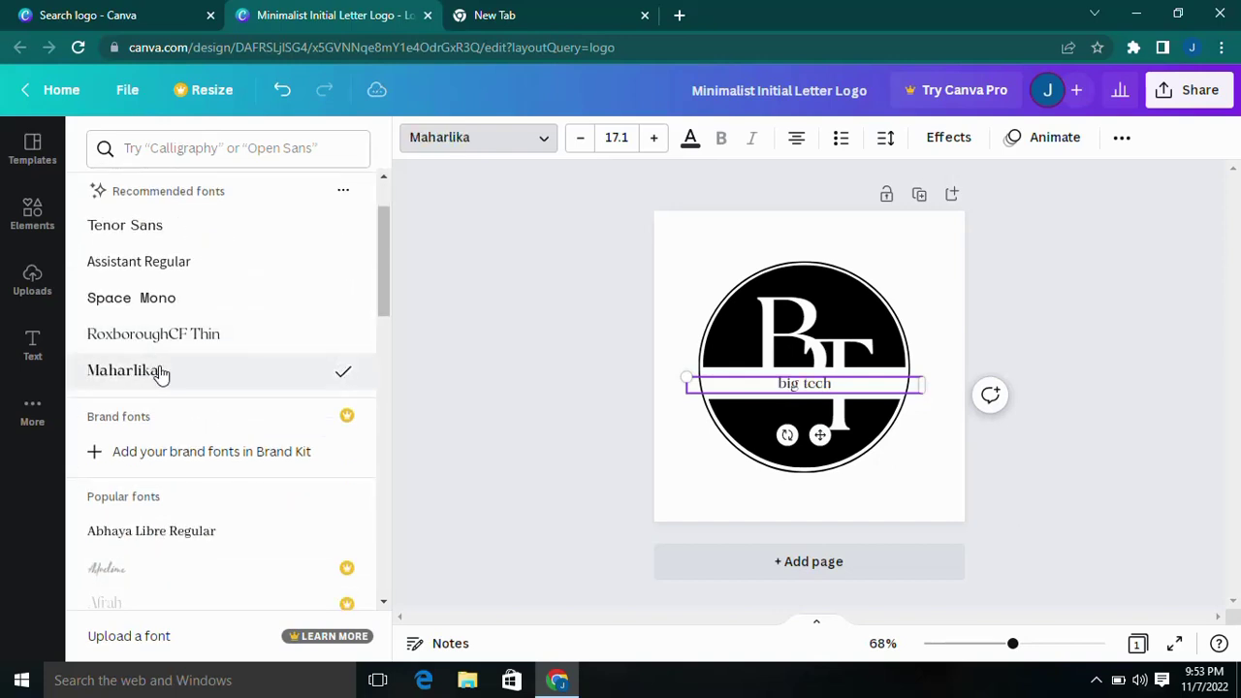
{"action": "scroll", "coordinate": [160, 373], "scroll_direction": "up", "scroll_amount": 1}
{"action": "scroll", "coordinate": [160, 373], "scroll_direction": "down", "scroll_amount": 2}
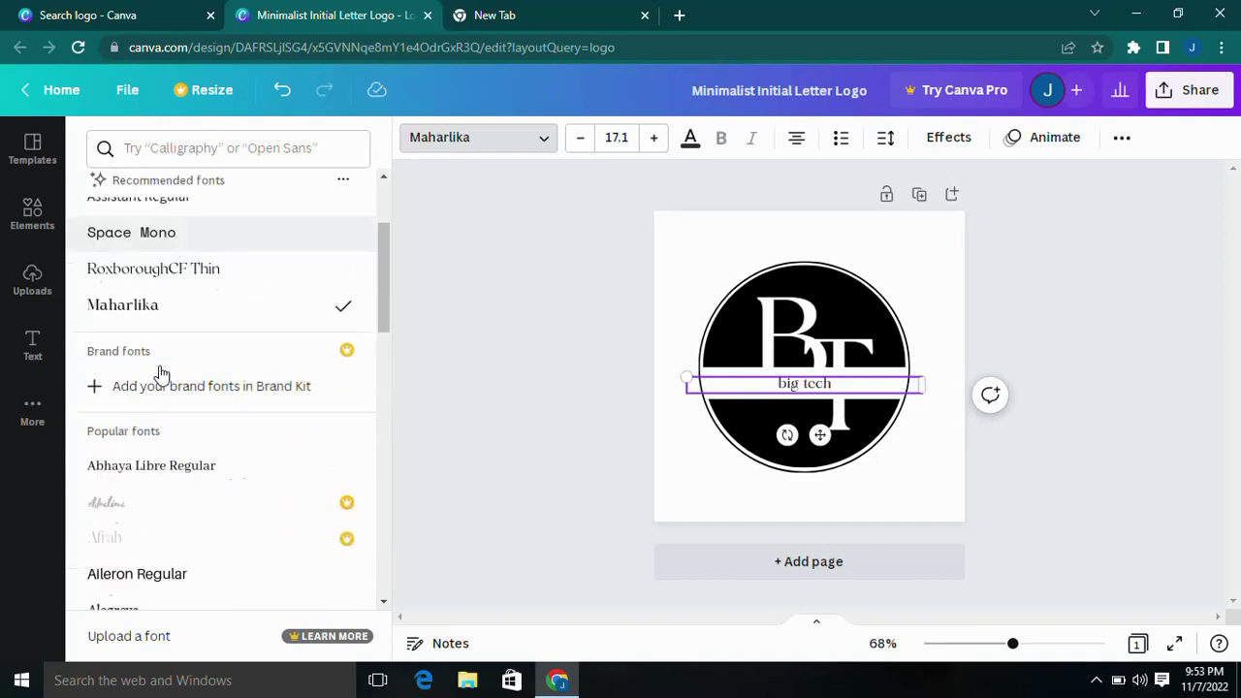
{"action": "scroll", "coordinate": [161, 374], "scroll_direction": "down", "scroll_amount": 3}
{"action": "left_click", "coordinate": [184, 496]}
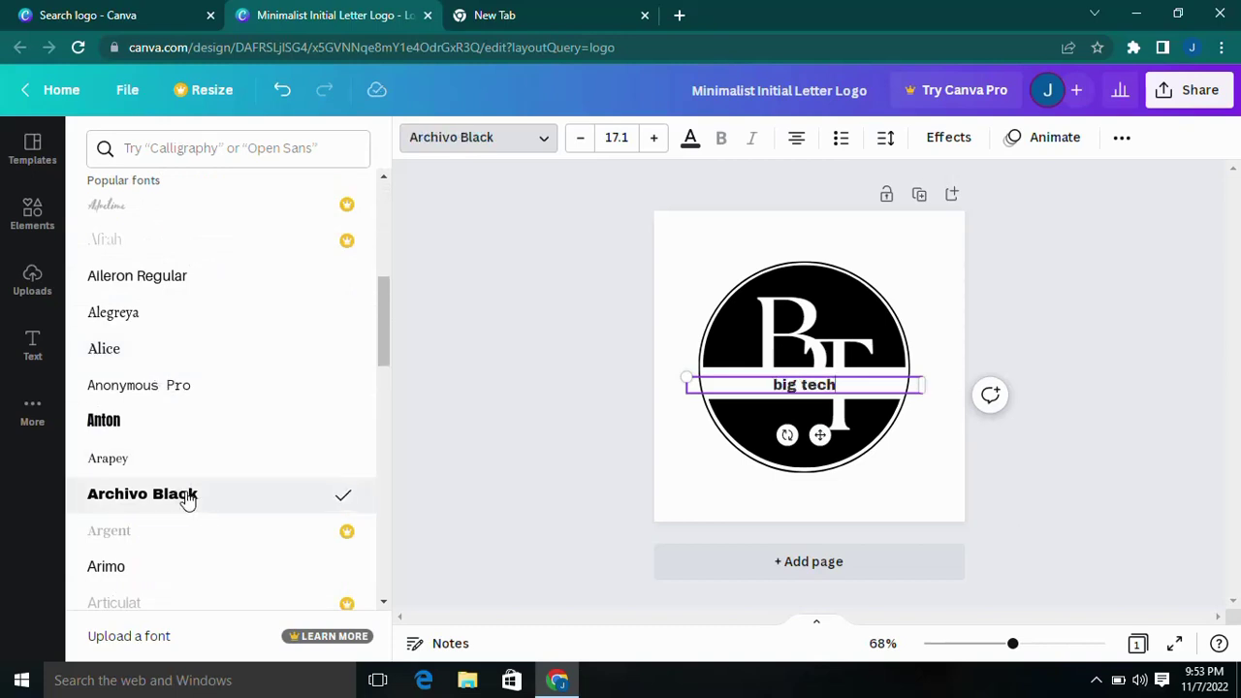
{"action": "scroll", "coordinate": [186, 499], "scroll_direction": "down", "scroll_amount": 3}
{"action": "scroll", "coordinate": [186, 499], "scroll_direction": "down", "scroll_amount": 2}
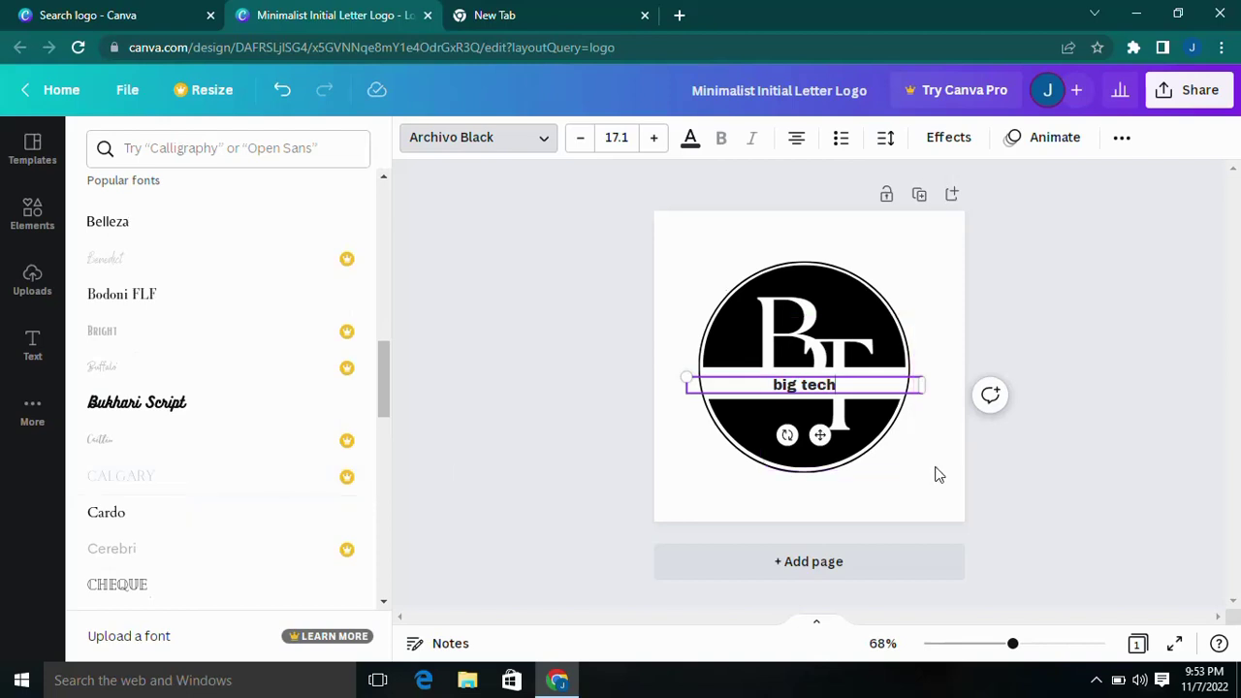
{"action": "double_click", "coordinate": [818, 385]}
{"action": "double_click", "coordinate": [785, 385]}
Step: Deselect the tagline and toggle the screen recorder's status panel
{"action": "left_click", "coordinate": [930, 343]}
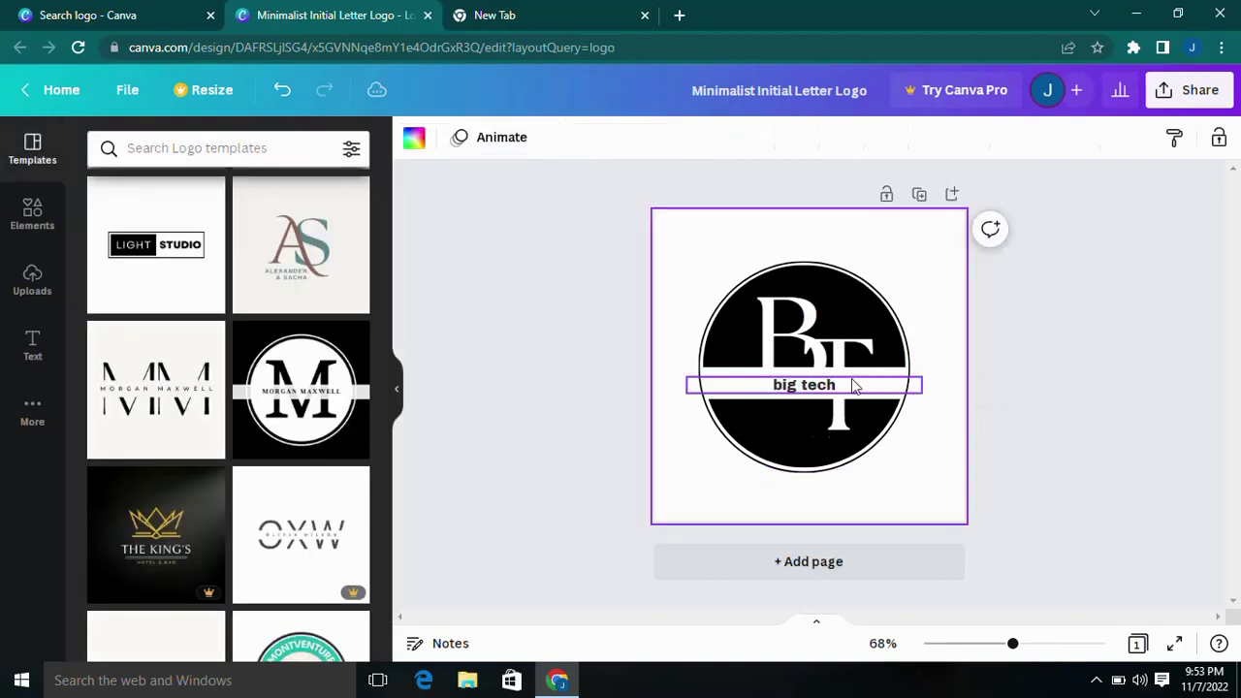
{"action": "left_click", "coordinate": [1096, 679]}
{"action": "left_click", "coordinate": [1112, 644]}
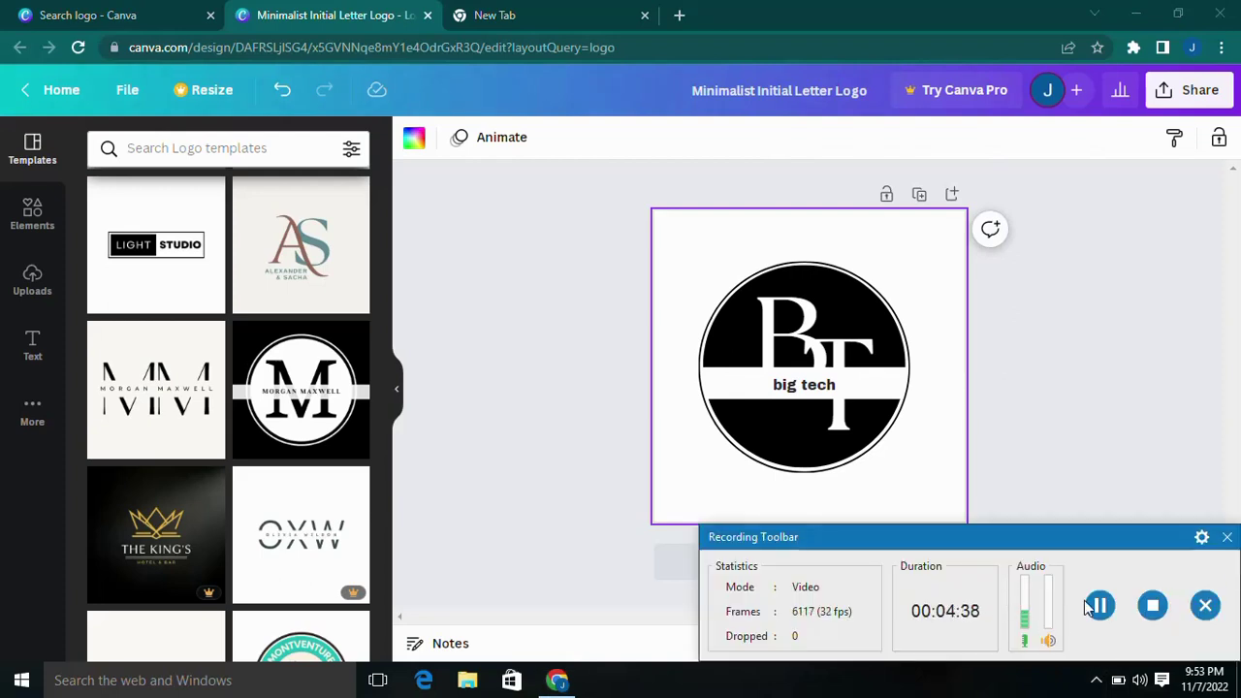
{"action": "left_click", "coordinate": [1096, 680]}
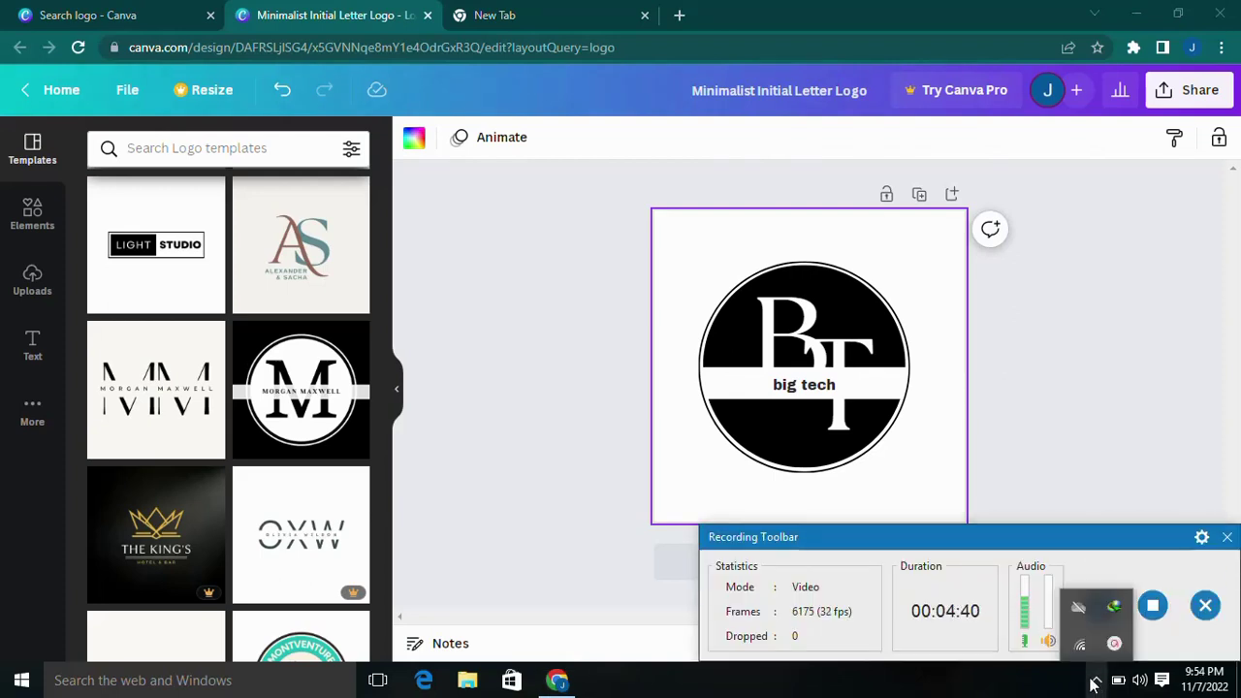
{"action": "left_click", "coordinate": [1112, 645]}
{"action": "left_click", "coordinate": [1092, 494]}
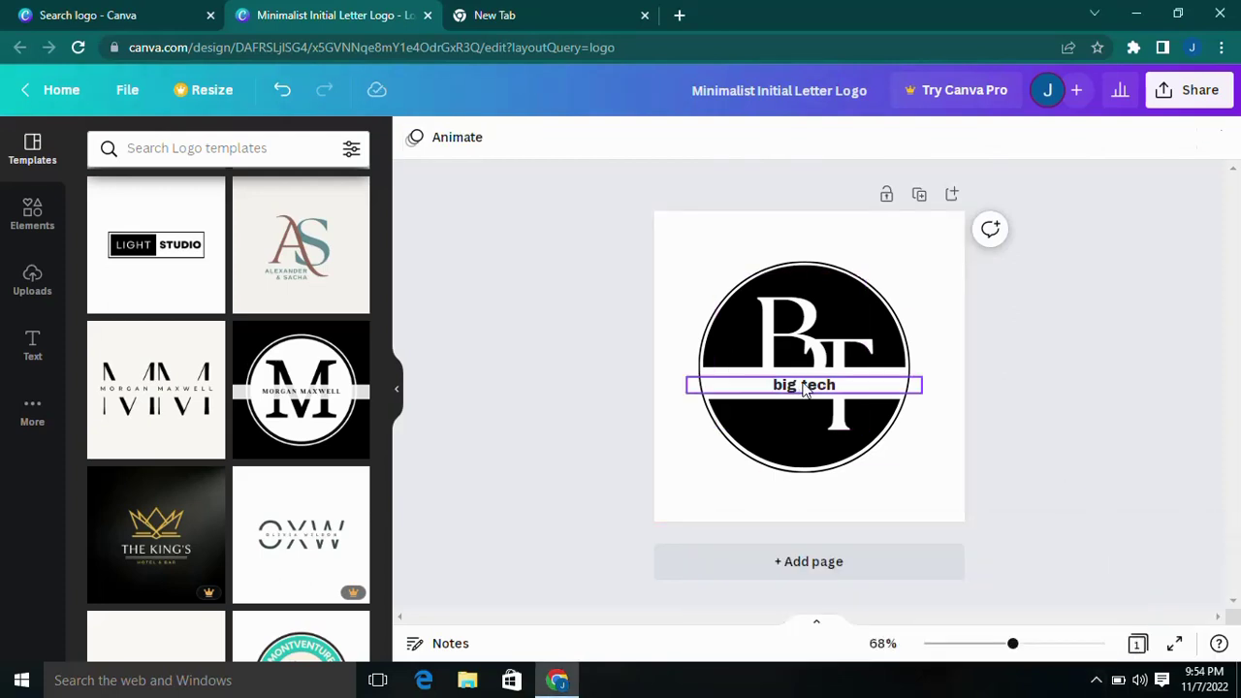
Step: Replace the lowercase b and t with capital B and T
{"action": "left_click", "coordinate": [803, 388]}
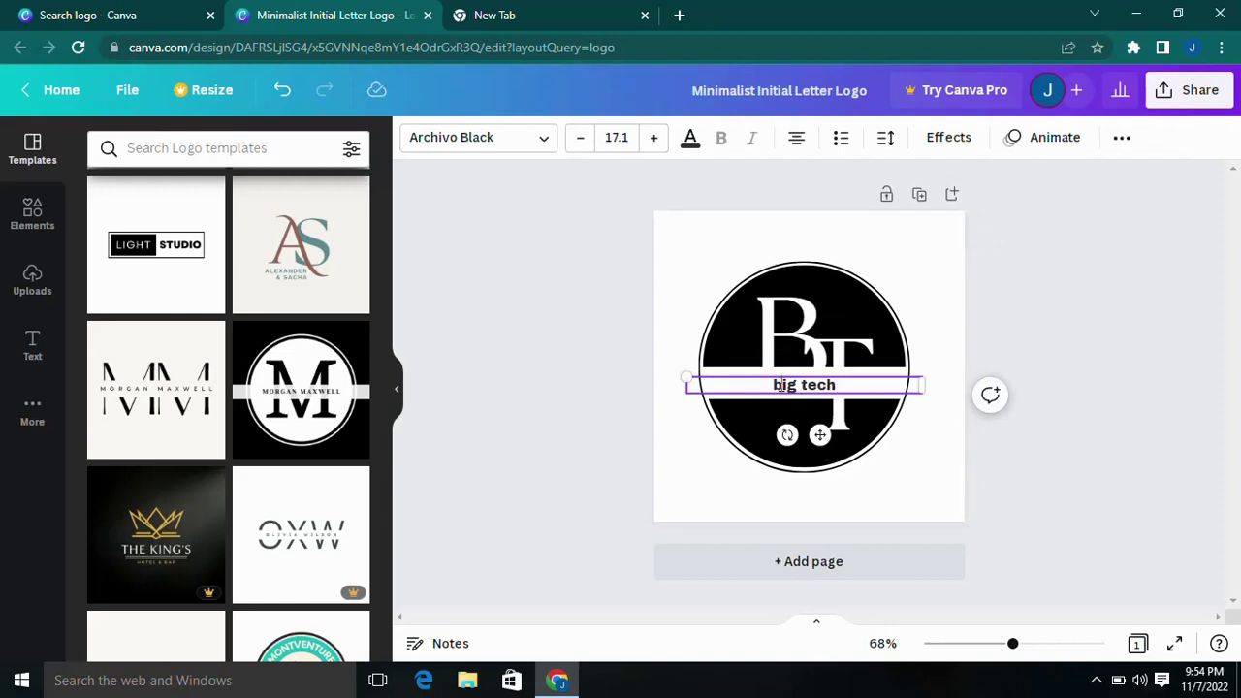
{"action": "key", "text": "BackSpace"}
{"action": "type", "text": "B"}
{"action": "left_click", "coordinate": [811, 388]}
{"action": "key", "text": "BackSpace"}
{"action": "type", "text": "T"}
{"action": "left_click", "coordinate": [1095, 680]}
{"action": "left_click", "coordinate": [1113, 642]}
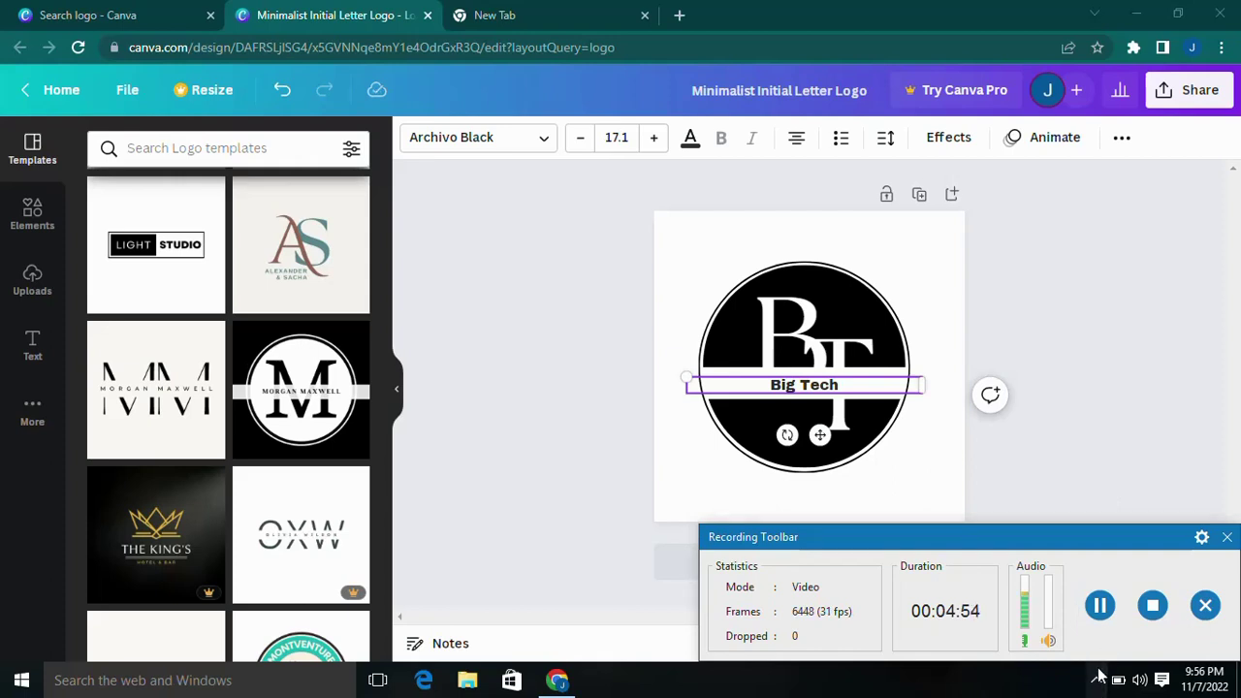
{"action": "left_click", "coordinate": [1095, 679]}
{"action": "left_click", "coordinate": [1112, 643]}
{"action": "left_click", "coordinate": [941, 420]}
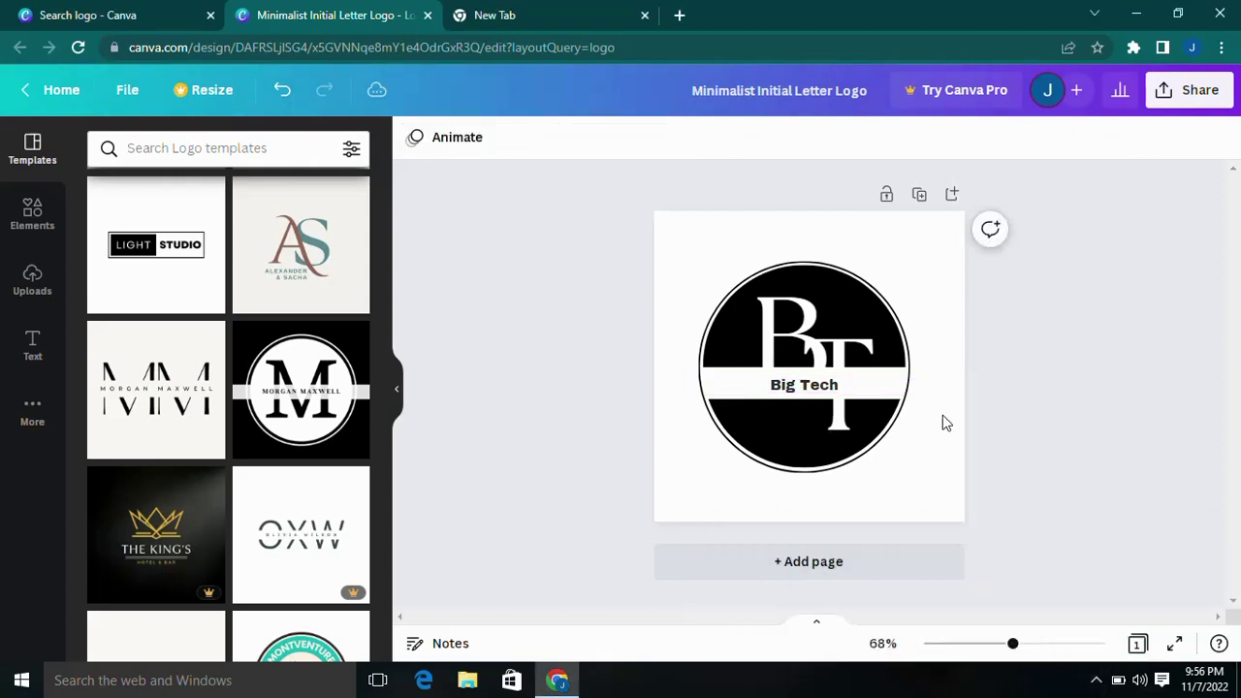
Step: Enlarge the Big Tech tagline box by its corner handle and shift it right
{"action": "left_click", "coordinate": [804, 387]}
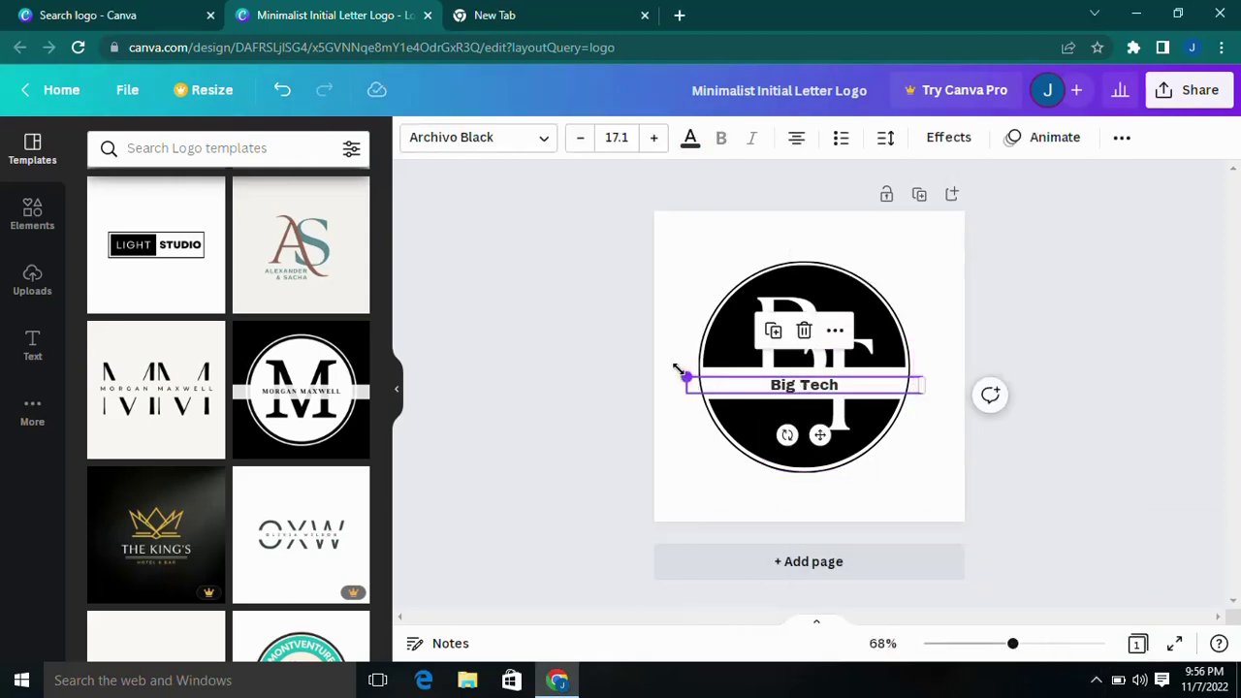
{"action": "left_click_drag", "start_coordinate": [675, 366], "coordinate": [633, 319]}
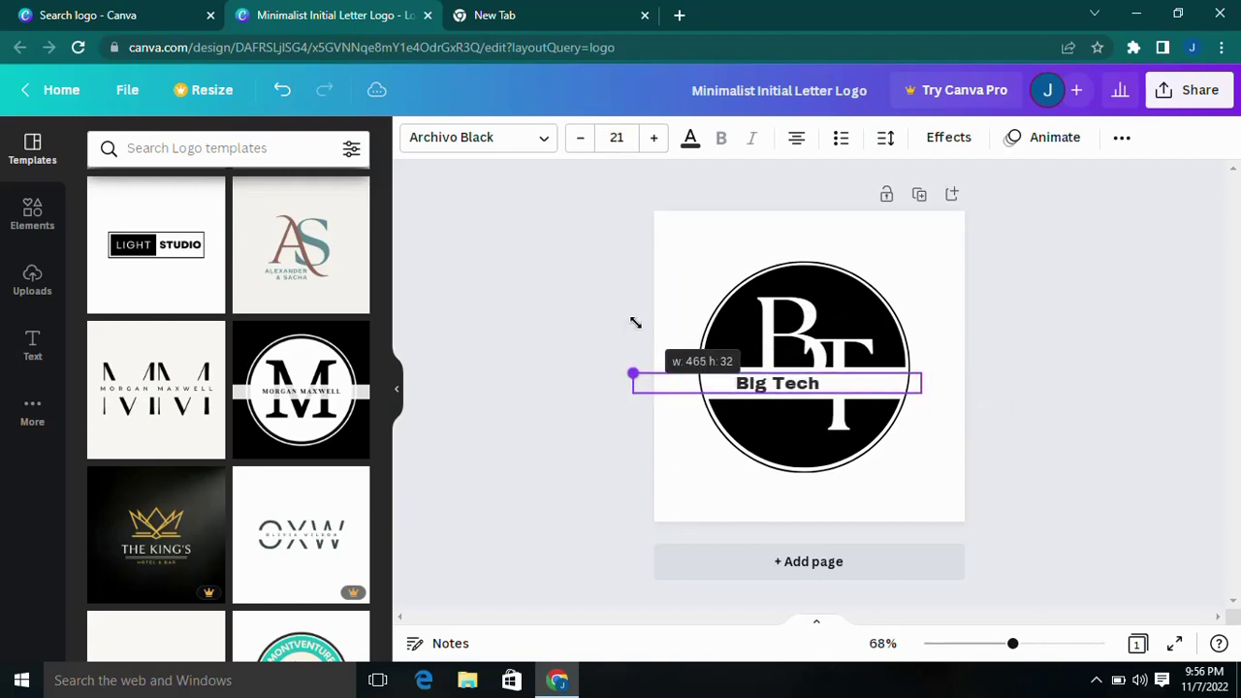
{"action": "left_click_drag", "start_coordinate": [792, 382], "coordinate": [821, 381]}
{"action": "left_click", "coordinate": [877, 391]}
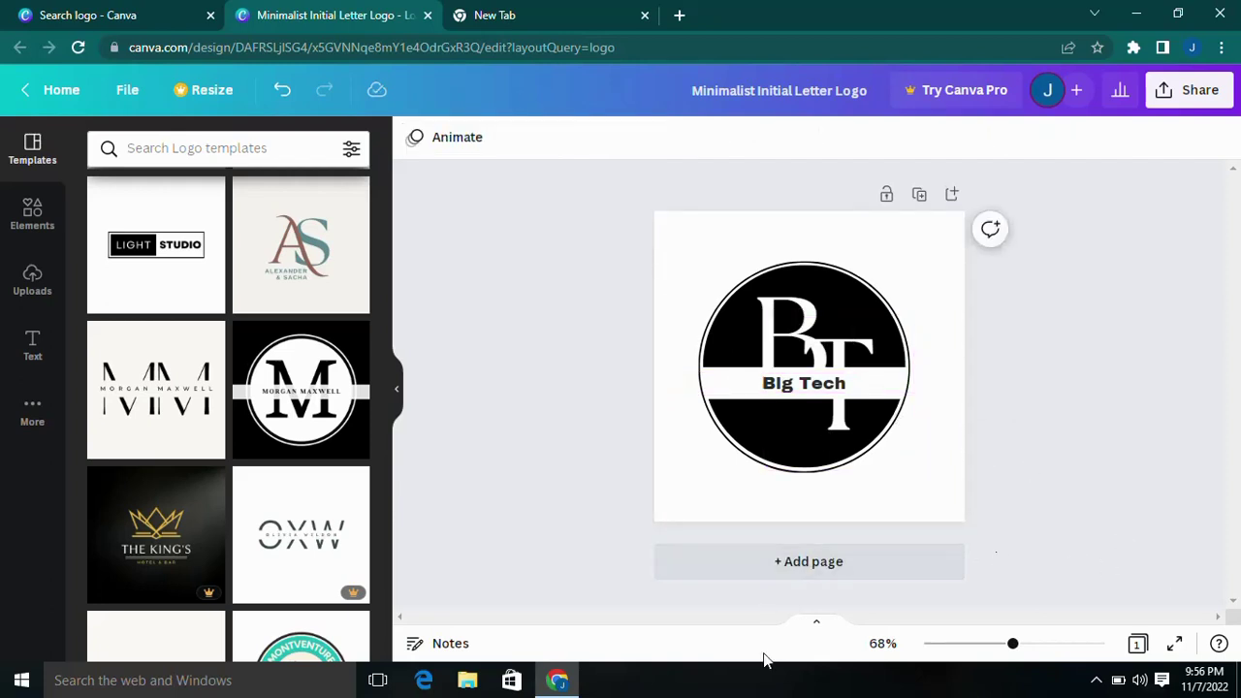
{"action": "left_click", "coordinate": [807, 390]}
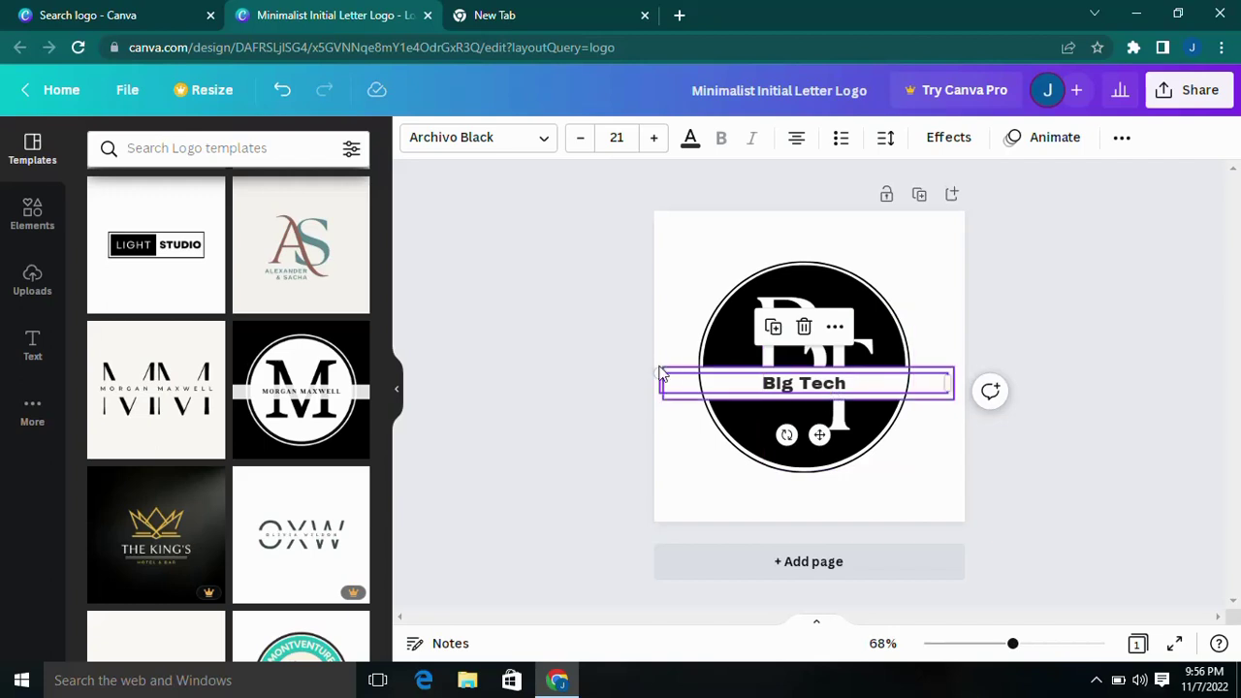
{"action": "left_click_drag", "start_coordinate": [659, 373], "coordinate": [636, 334]}
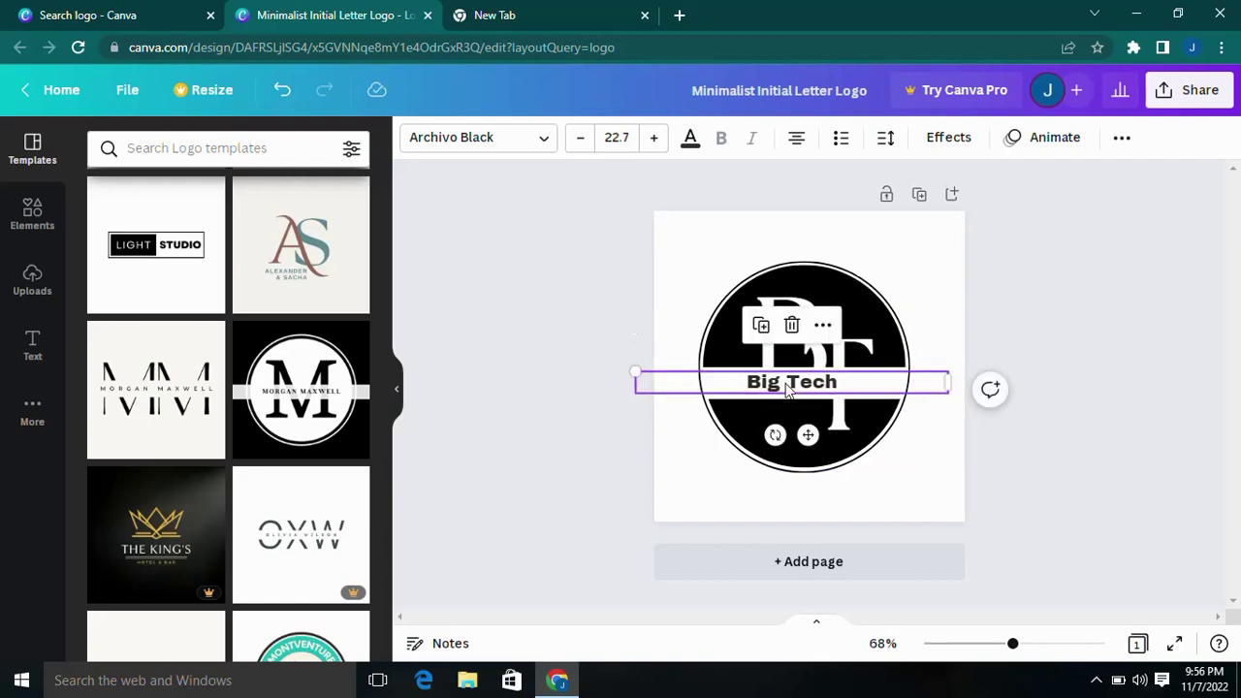
{"action": "left_click_drag", "start_coordinate": [783, 383], "coordinate": [811, 383]}
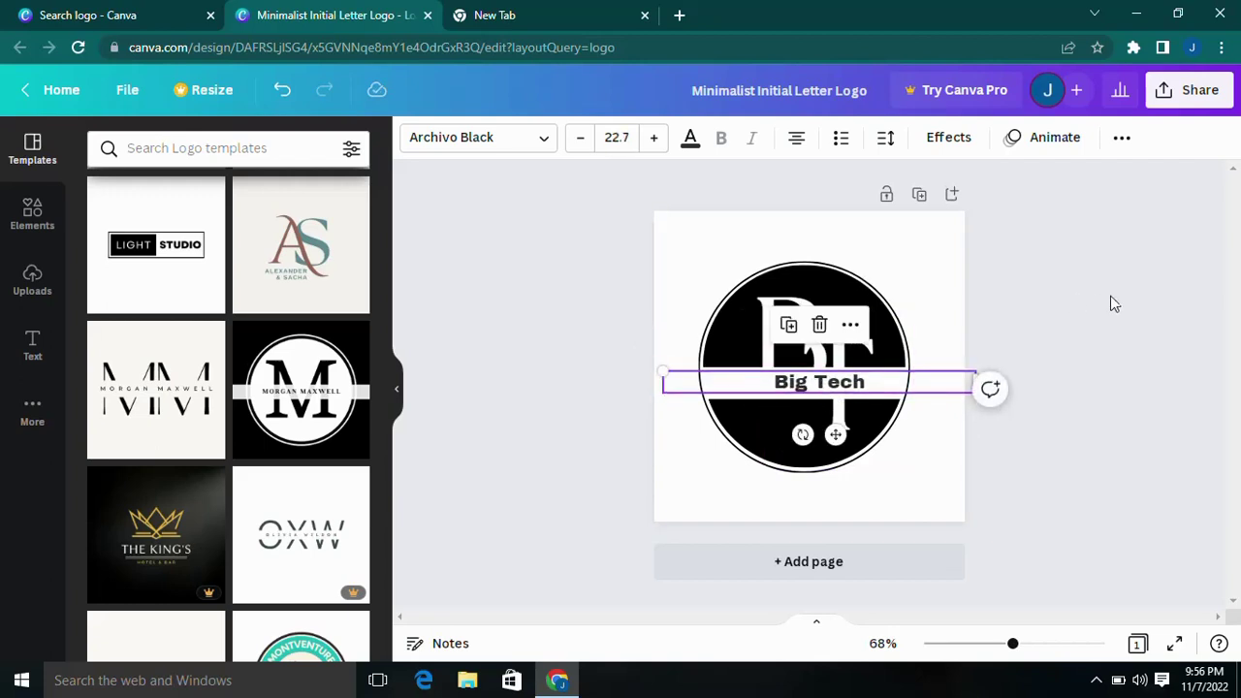
Step: Raise the tagline font size to 26.7 and centre it across the logo
{"action": "left_click", "coordinate": [1113, 305]}
{"action": "left_click", "coordinate": [814, 384]}
{"action": "left_click", "coordinate": [655, 138]}
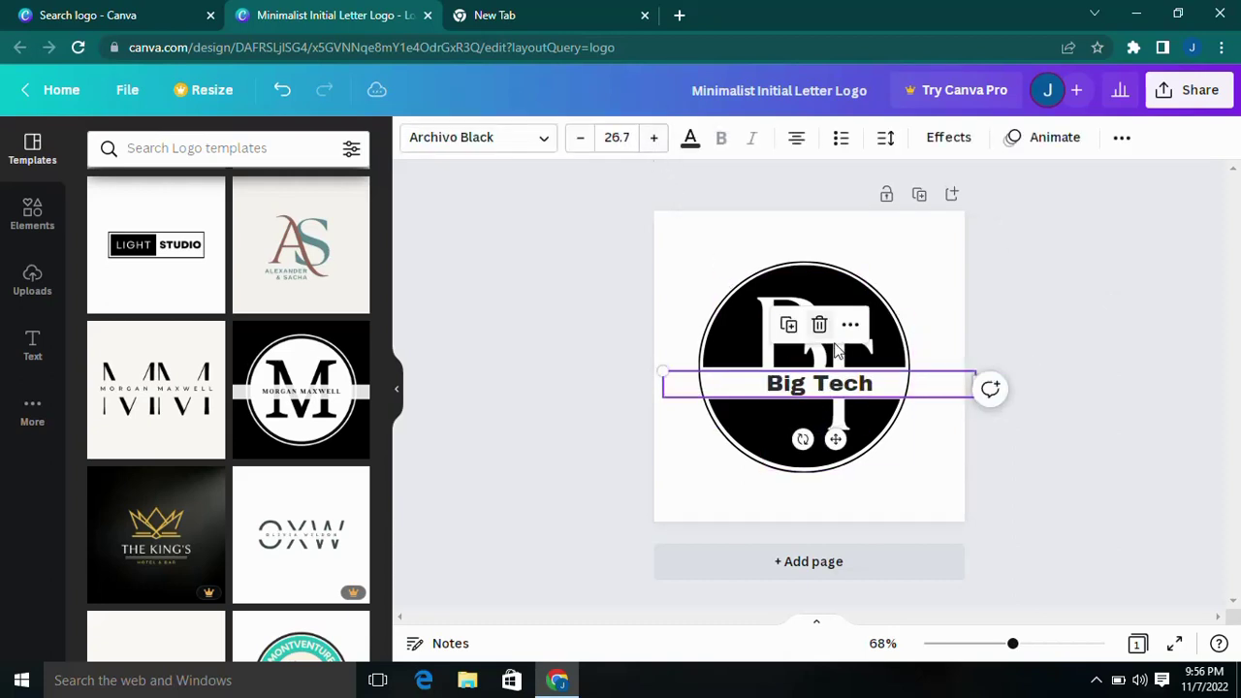
{"action": "left_click_drag", "start_coordinate": [834, 384], "coordinate": [824, 376]}
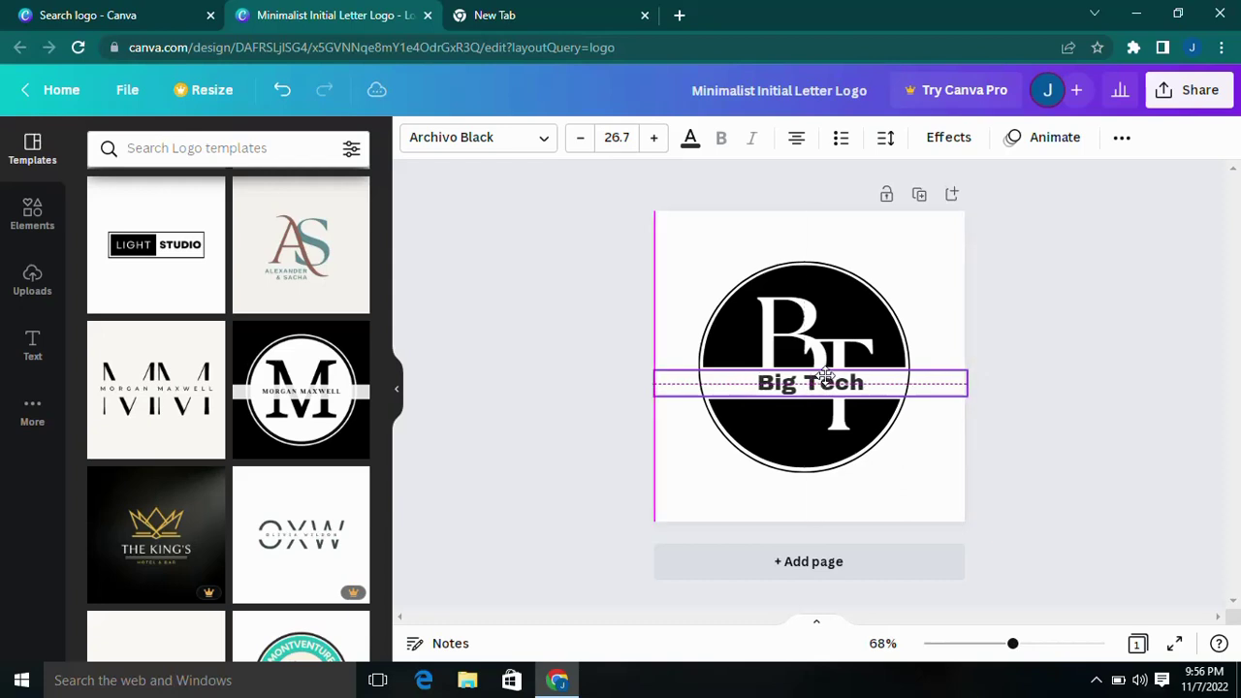
{"action": "left_click", "coordinate": [985, 545]}
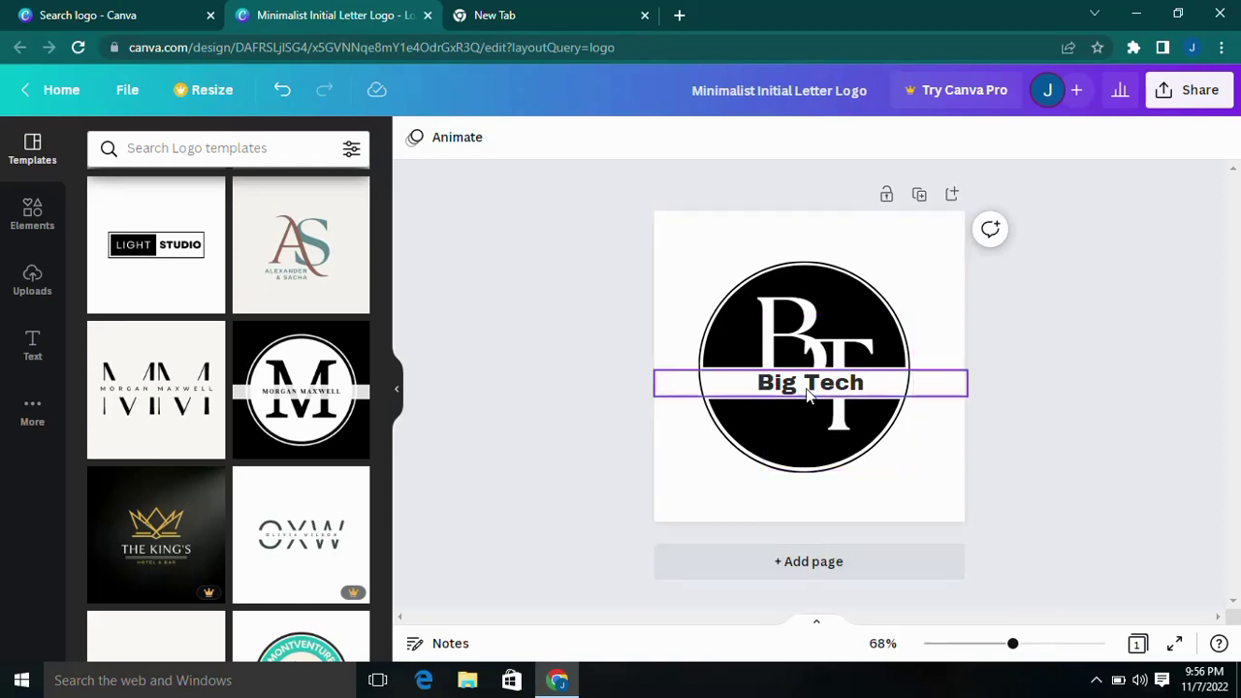
Step: Download the Big Tech BT monogram logo through Share > Download, keeping PNG as the file type
{"action": "left_click", "coordinate": [1095, 680]}
{"action": "left_click", "coordinate": [1112, 644]}
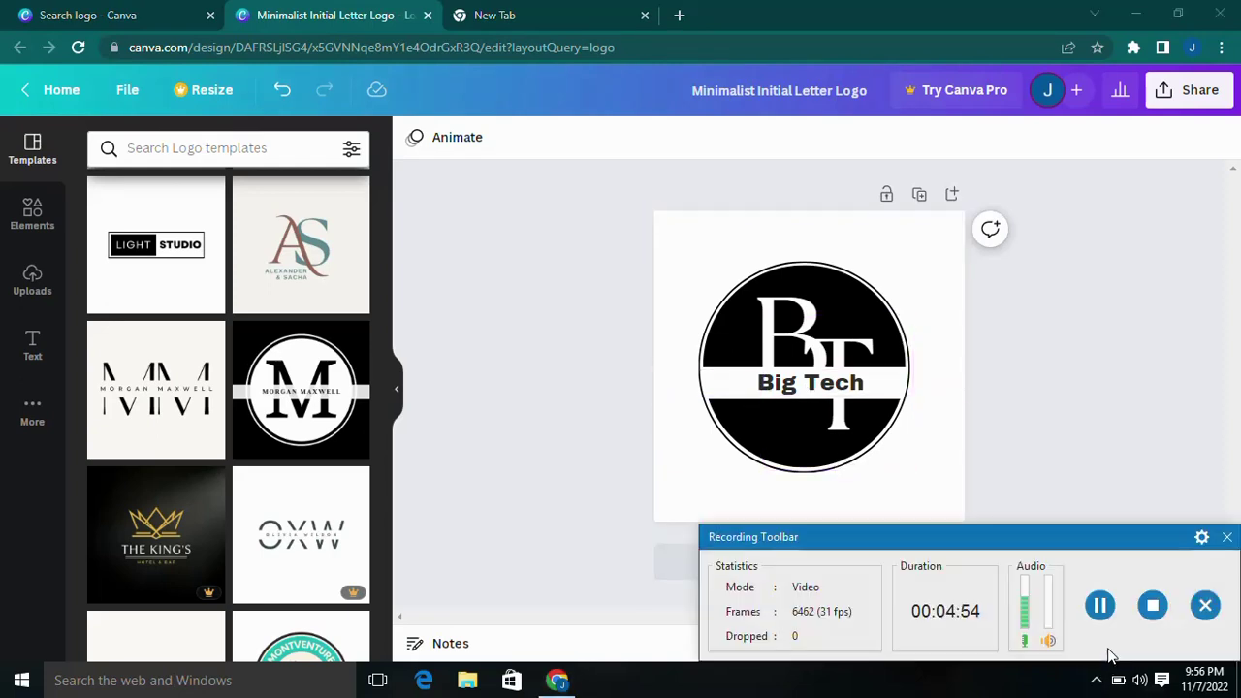
{"action": "left_click", "coordinate": [1096, 680]}
{"action": "left_click", "coordinate": [1114, 644]}
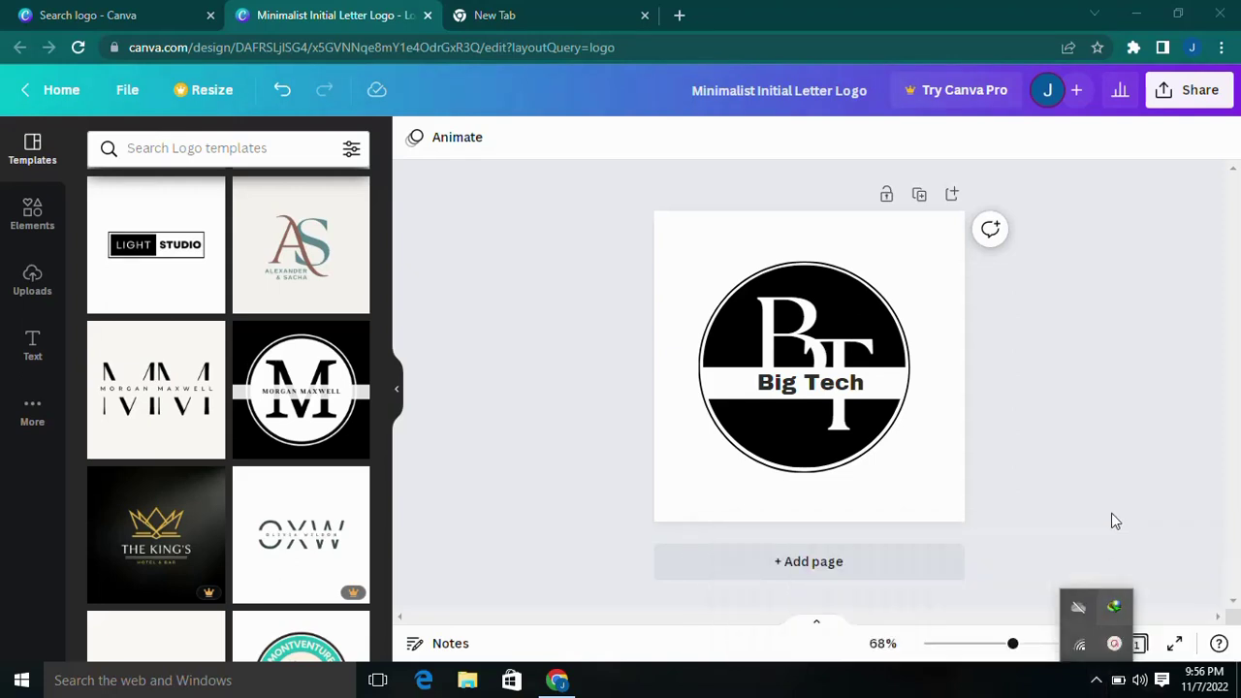
{"action": "left_click", "coordinate": [1114, 520]}
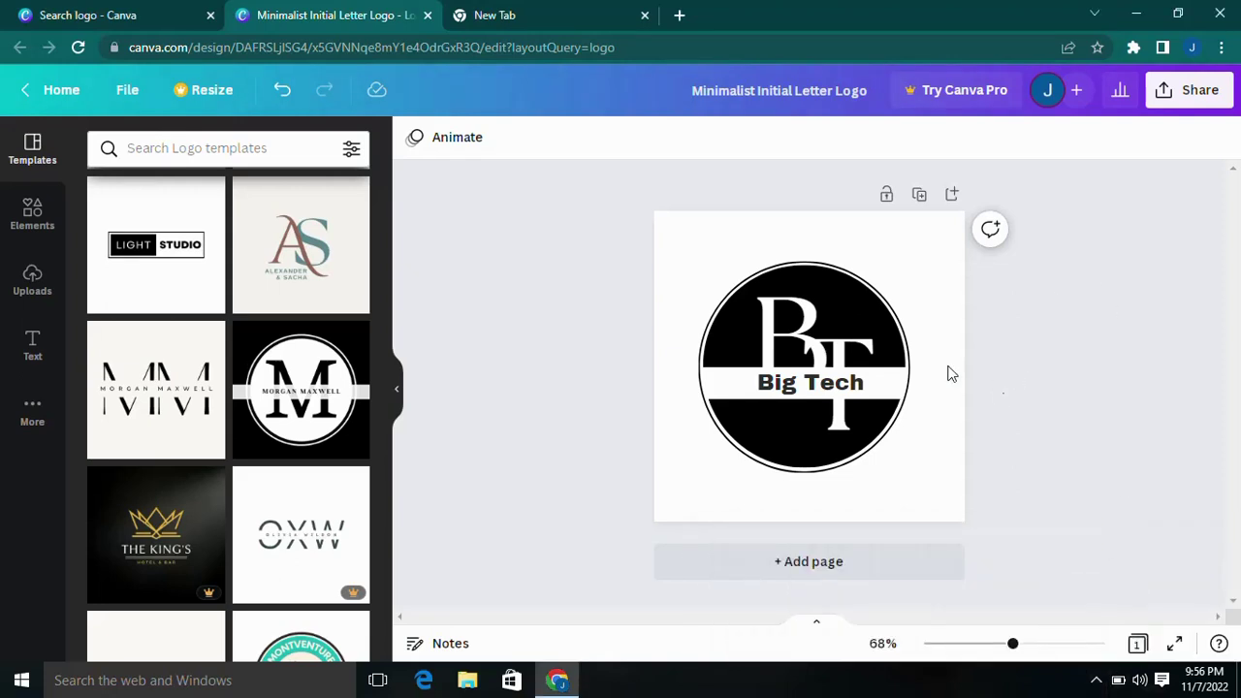
{"action": "left_click", "coordinate": [1190, 89]}
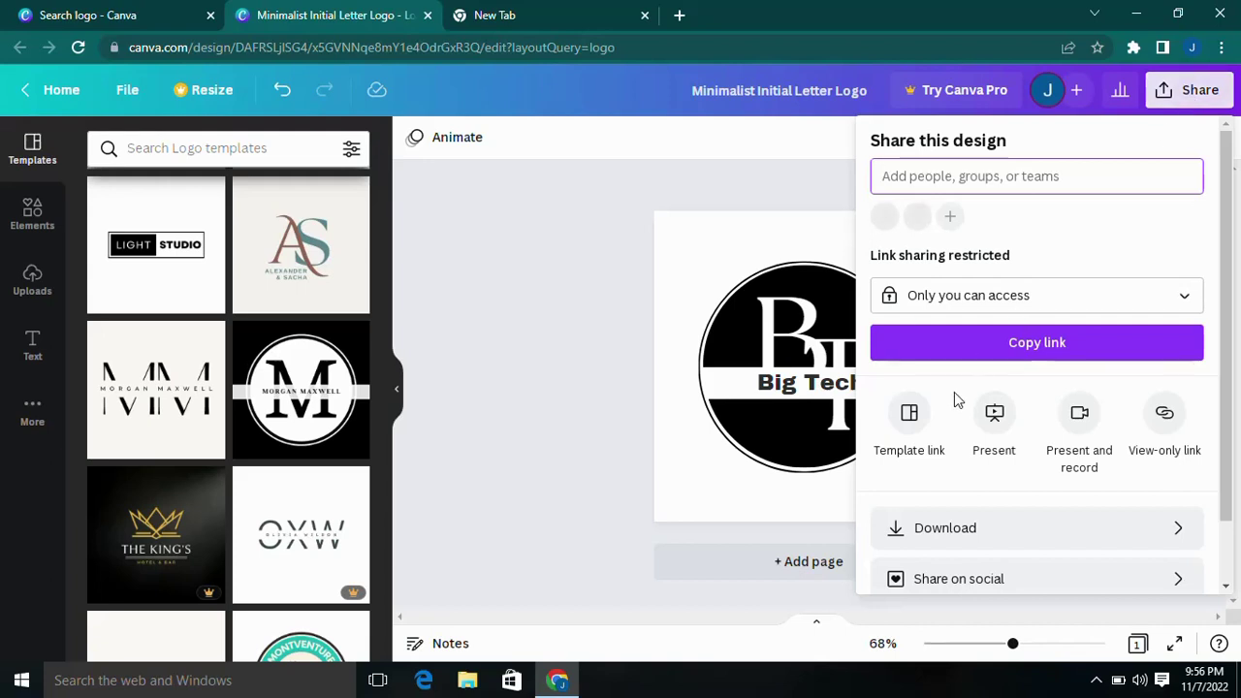
{"action": "scroll", "coordinate": [950, 417], "scroll_direction": "down", "scroll_amount": 1}
{"action": "left_click", "coordinate": [1061, 463]}
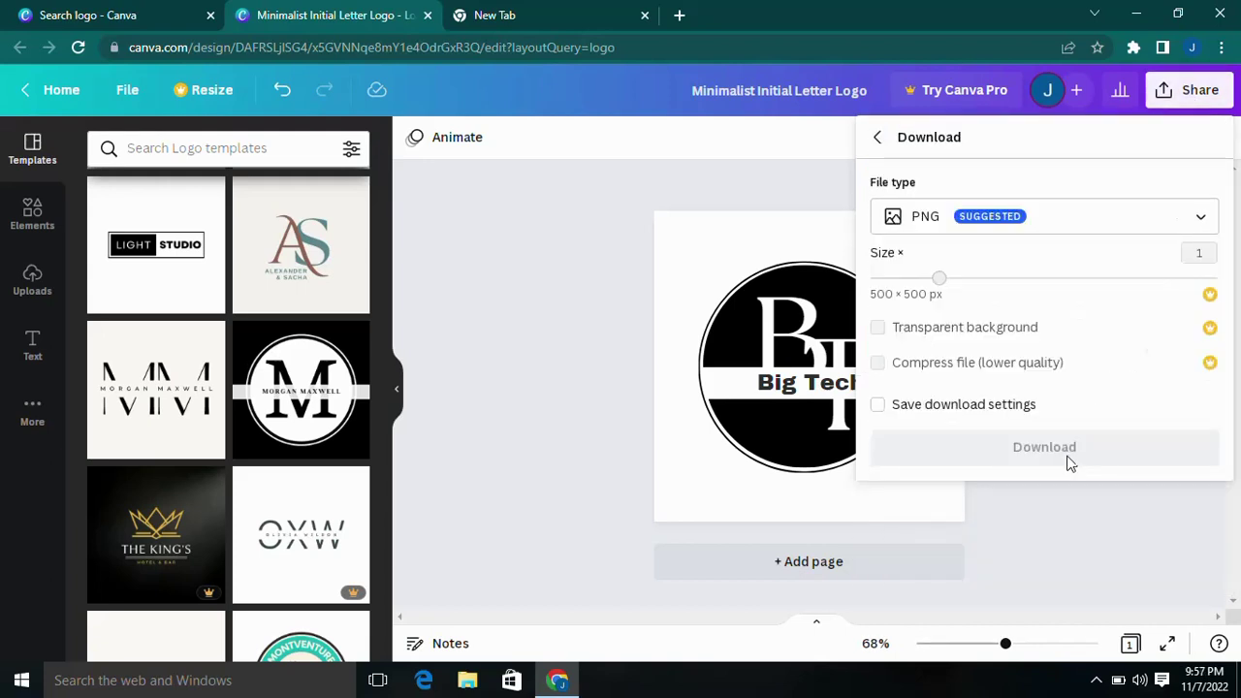
{"action": "left_click", "coordinate": [1053, 457]}
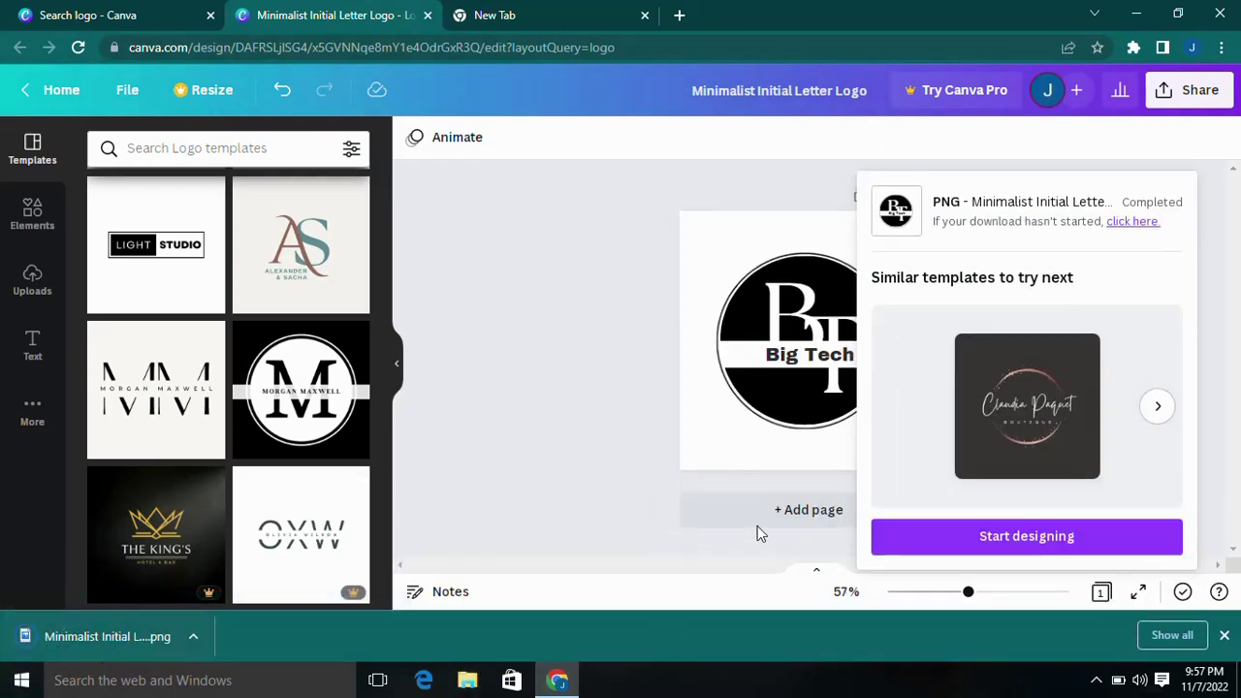
Step: Minimise Chrome to reveal the beach-wallpaper desktop and dismiss the desktop context menu
{"action": "left_click", "coordinate": [1136, 14]}
{"action": "right_click", "coordinate": [510, 165]}
{"action": "left_click", "coordinate": [549, 219]}
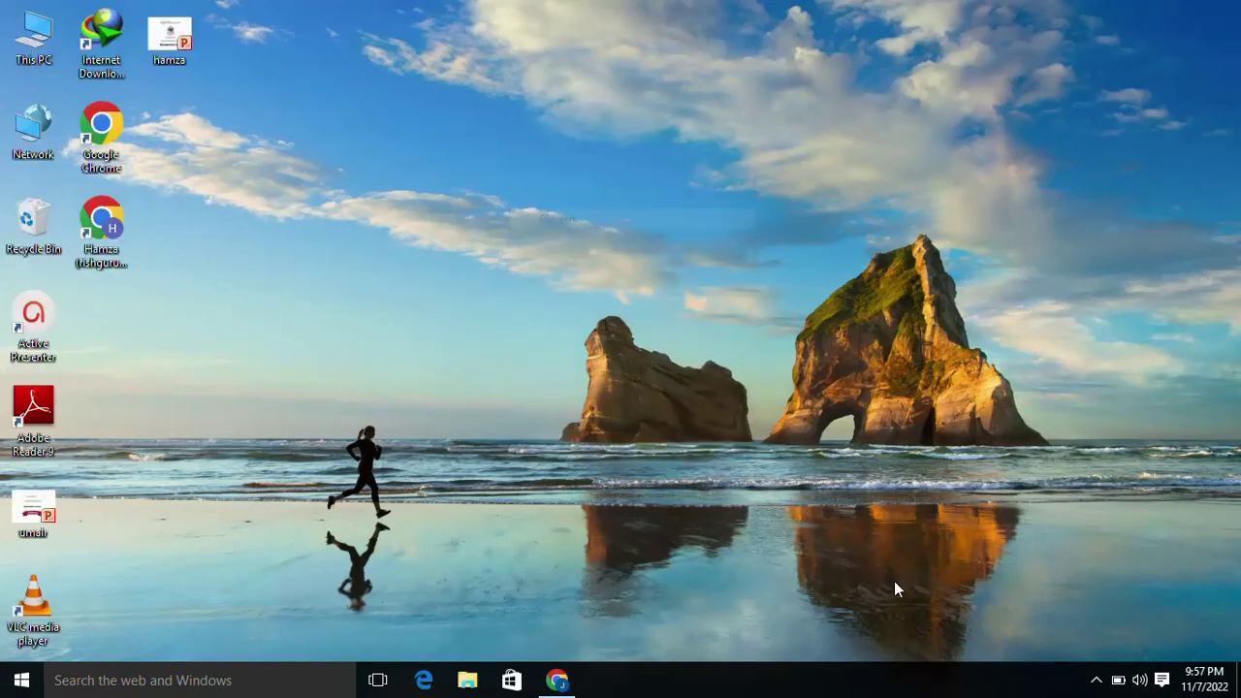
{"action": "left_click", "coordinate": [1096, 680]}
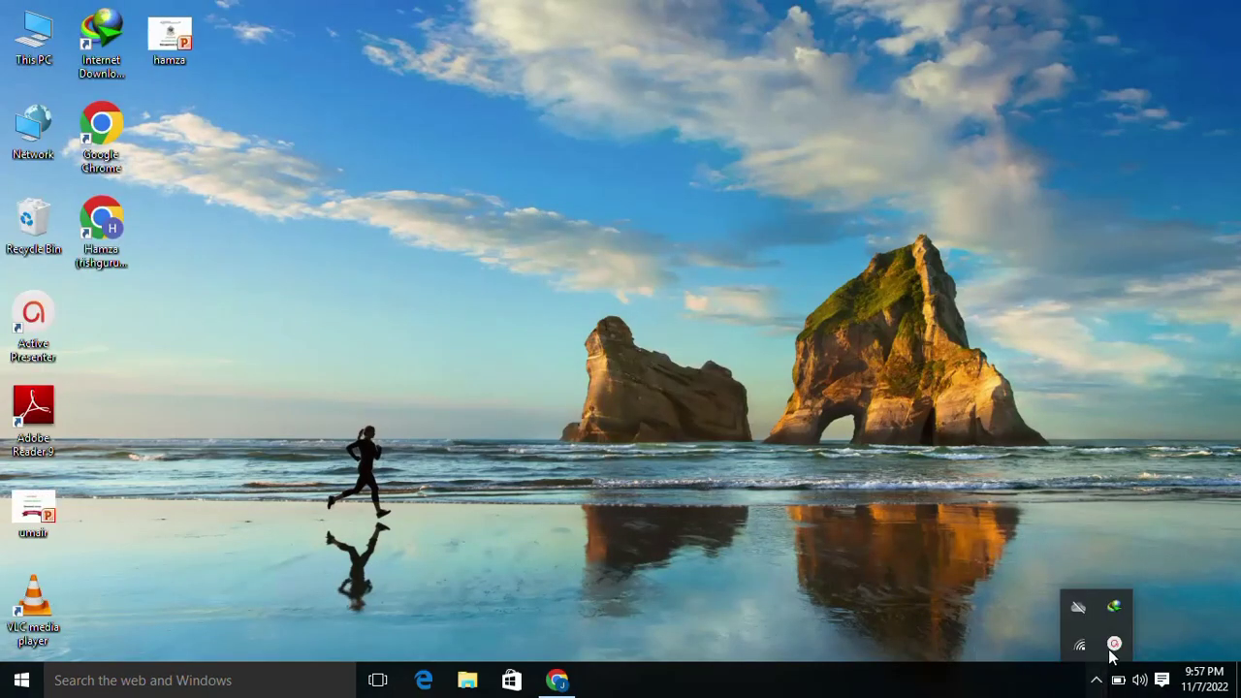
{"action": "left_click", "coordinate": [1114, 643]}
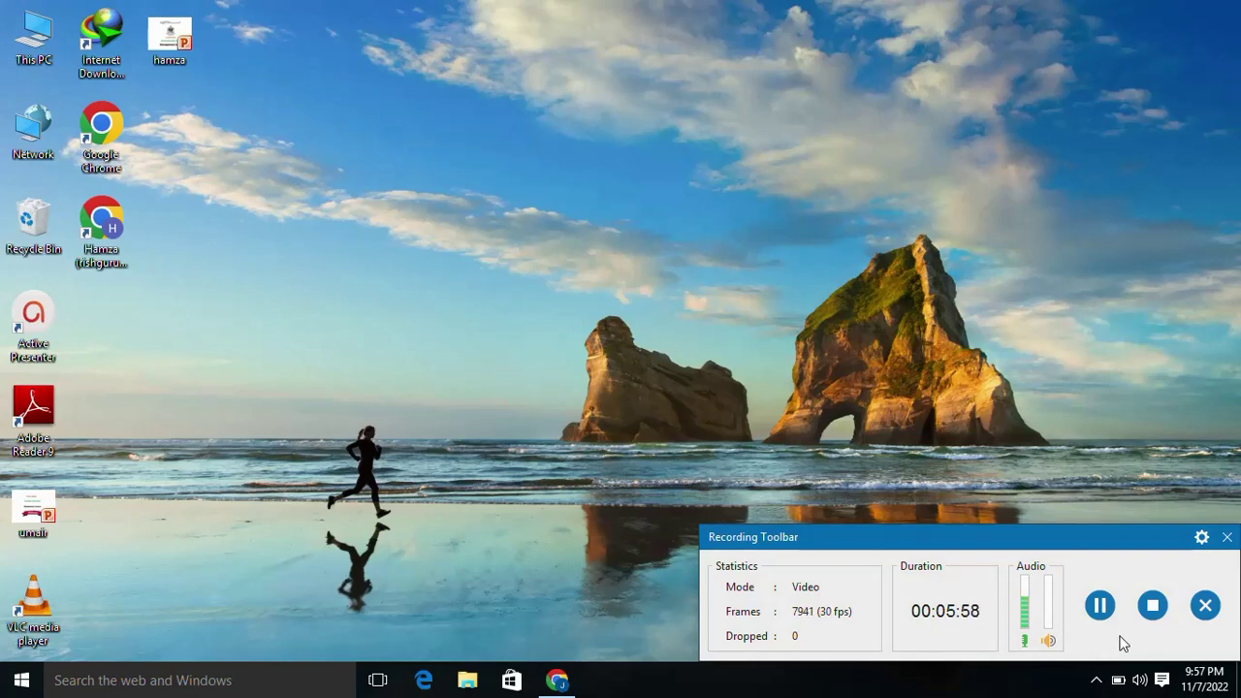